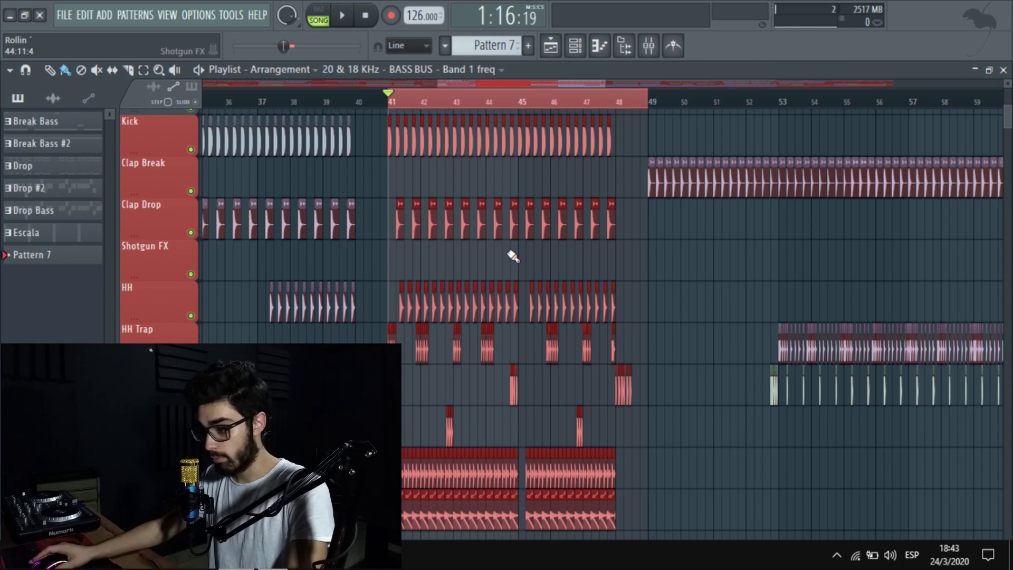
- Play the selected drop section from bar 41, stop playback, and bring up the mixer
key(space)
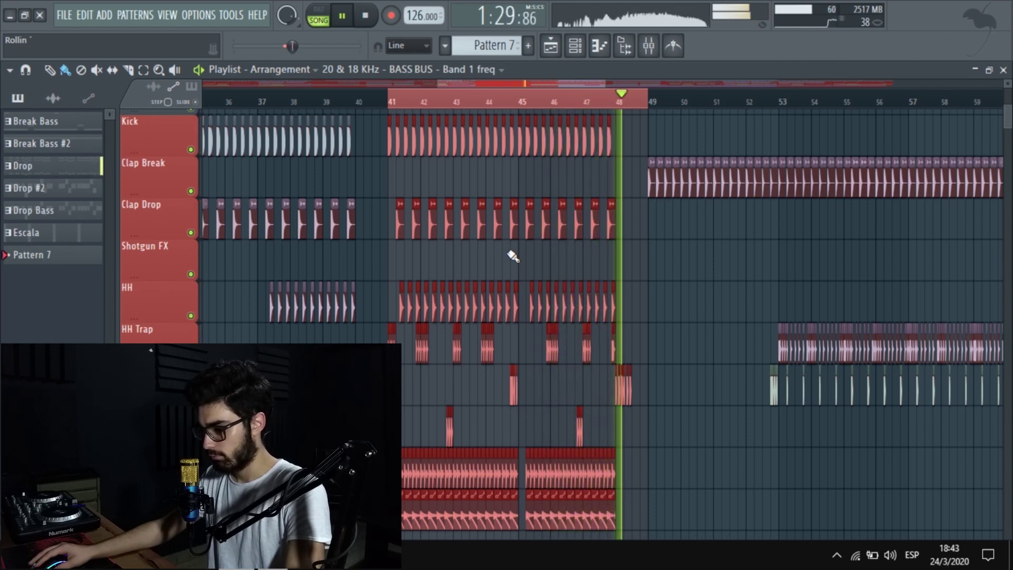
key(space)
key(F9)
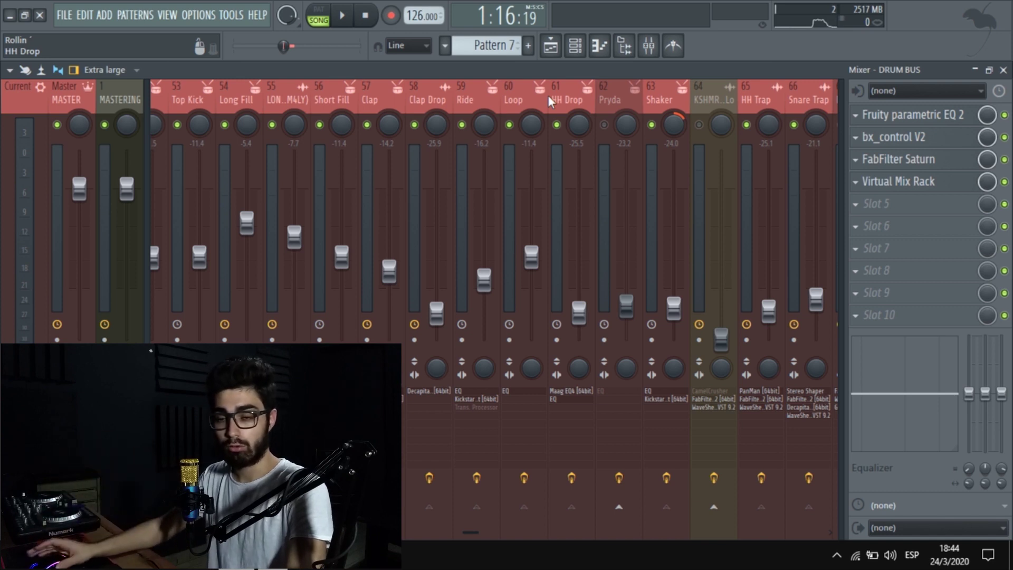
- Examine the individual drum tracks in the mixer from KICK to DRUM LOOP, finishing on the DRUM BUS they feed
scroll(533, 91, up, 3)
click(277, 98)
click(324, 96)
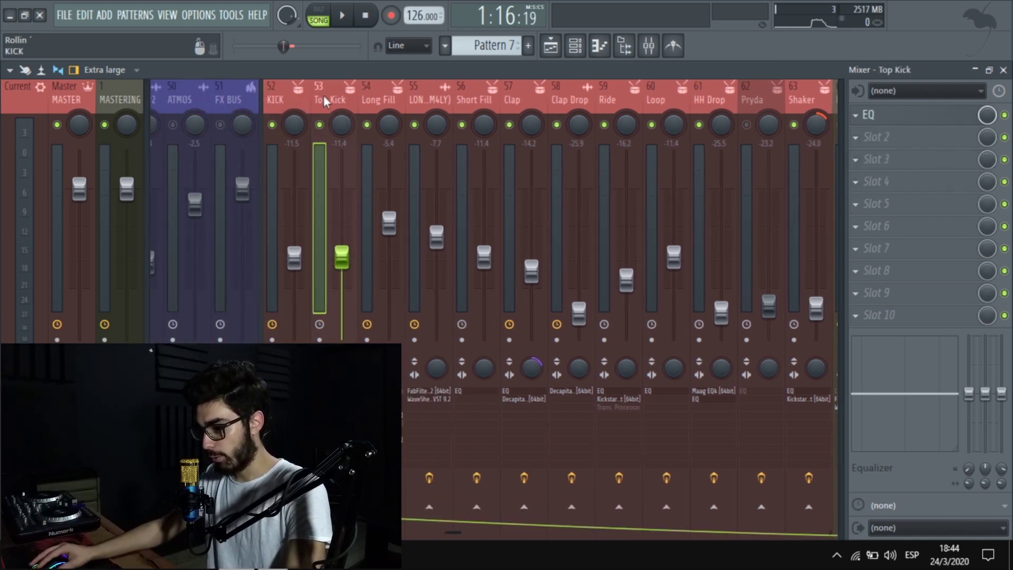
click(374, 95)
click(430, 93)
scroll(451, 93, down, 3)
click(386, 90)
click(467, 89)
scroll(462, 89, down, 5)
drag(435, 90, 549, 93)
scroll(549, 93, down, 3)
drag(442, 96, 608, 88)
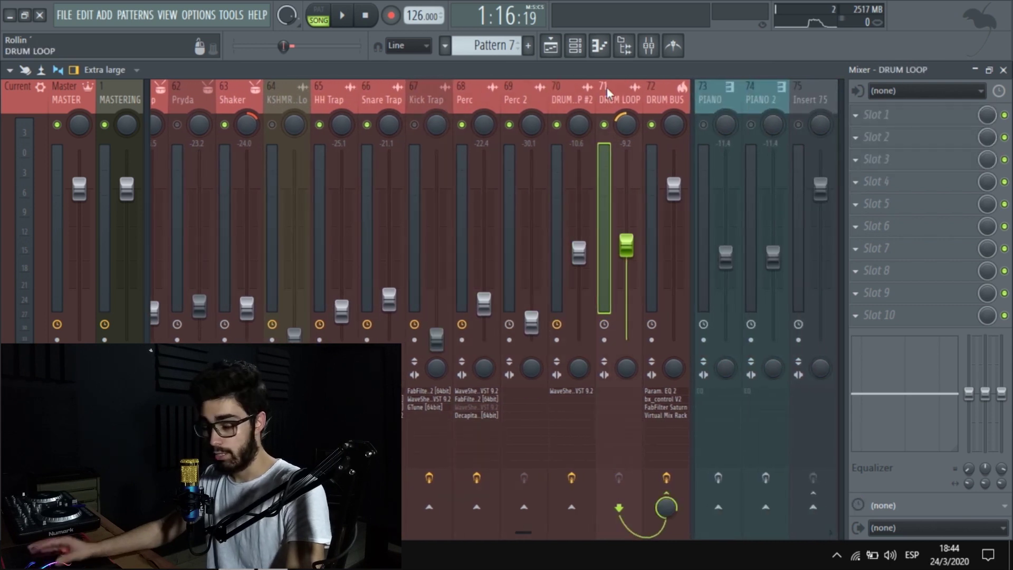
click(652, 95)
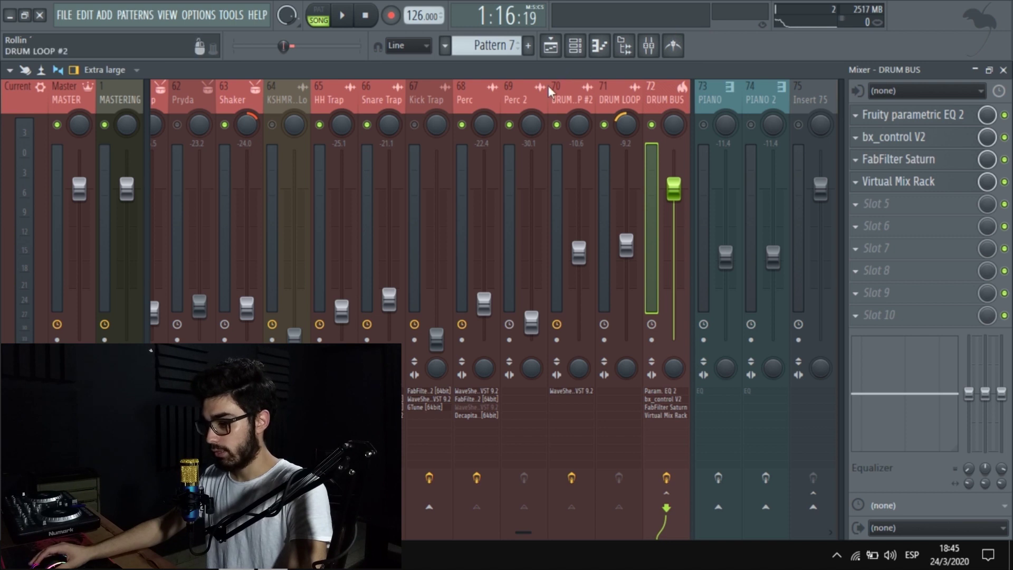
- Review the drum tracks and audition the drop with the DRUM BUS effects bypassed and enabled
scroll(548, 84, up, 3)
scroll(521, 90, up, 6)
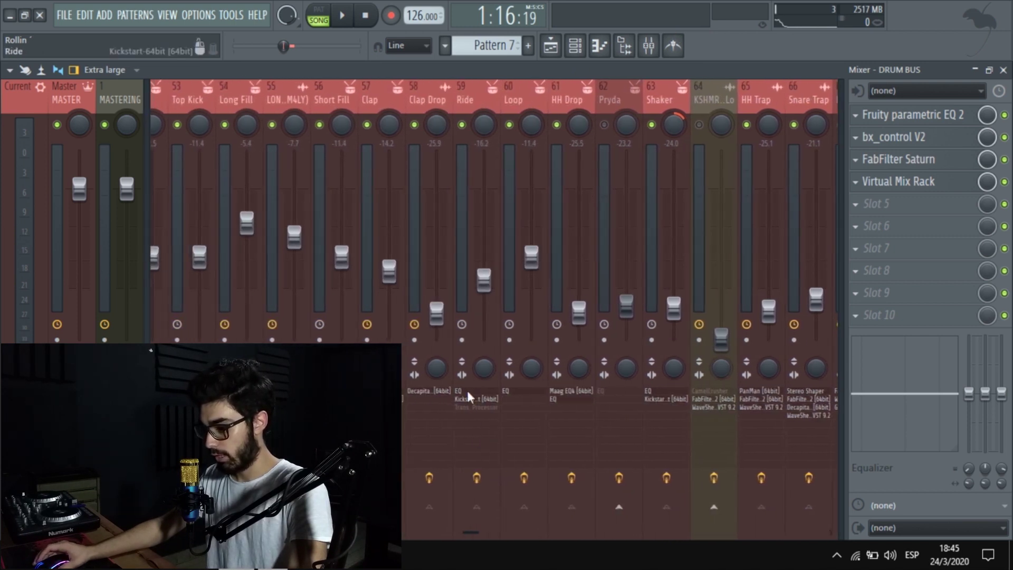
scroll(433, 103, up, 6)
scroll(433, 100, down, 15)
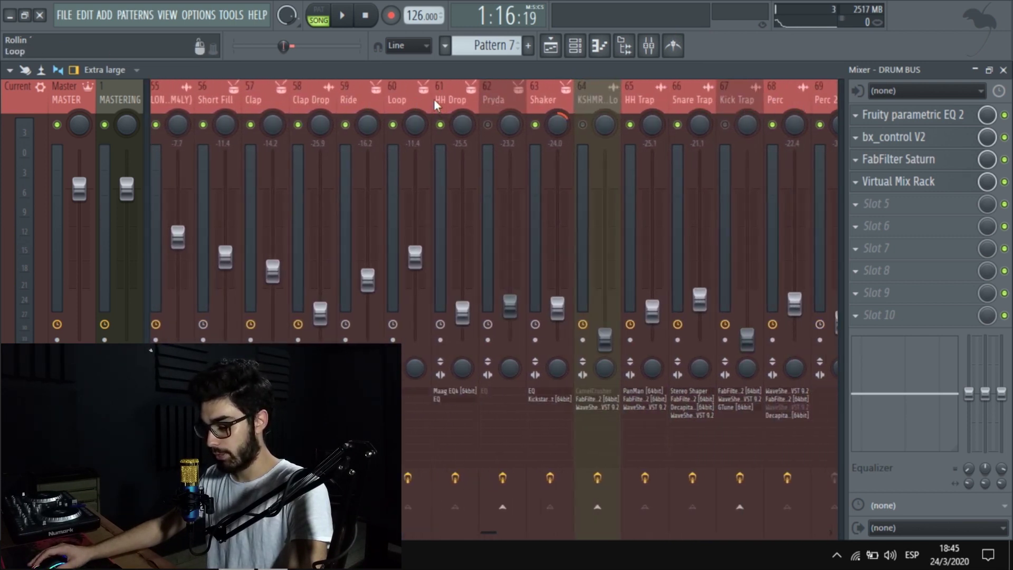
scroll(433, 99, up, 1)
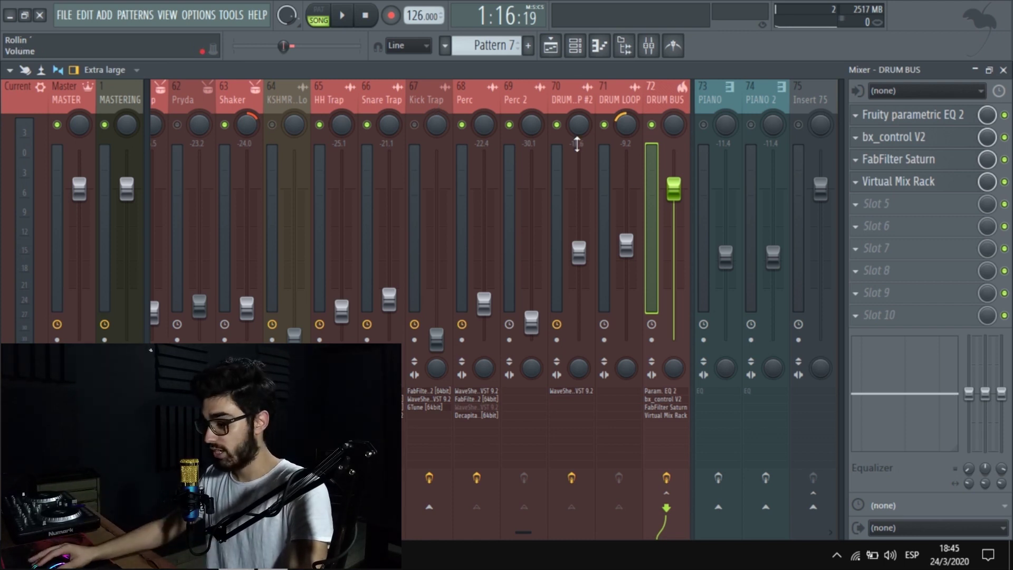
click(665, 479)
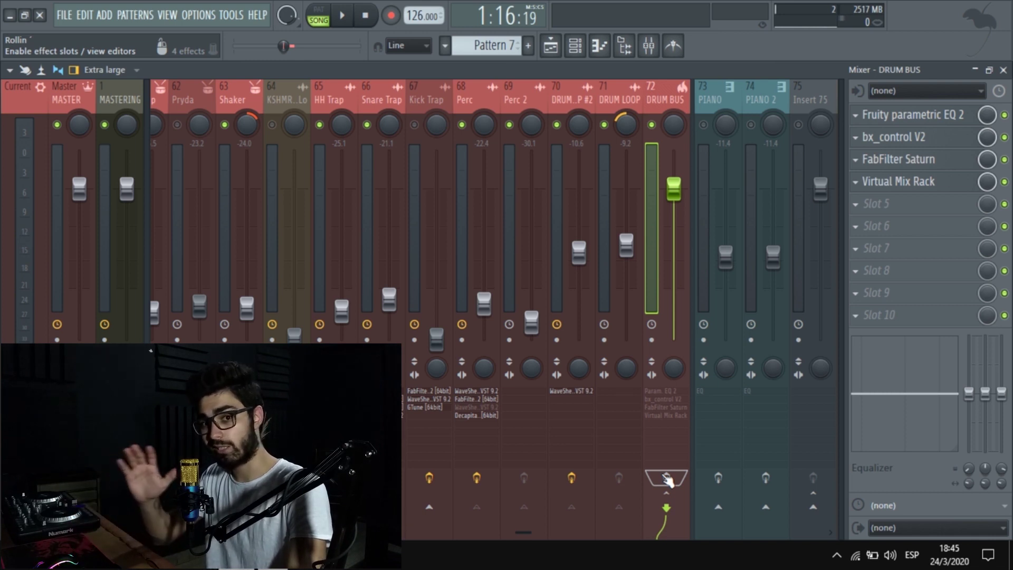
key(space)
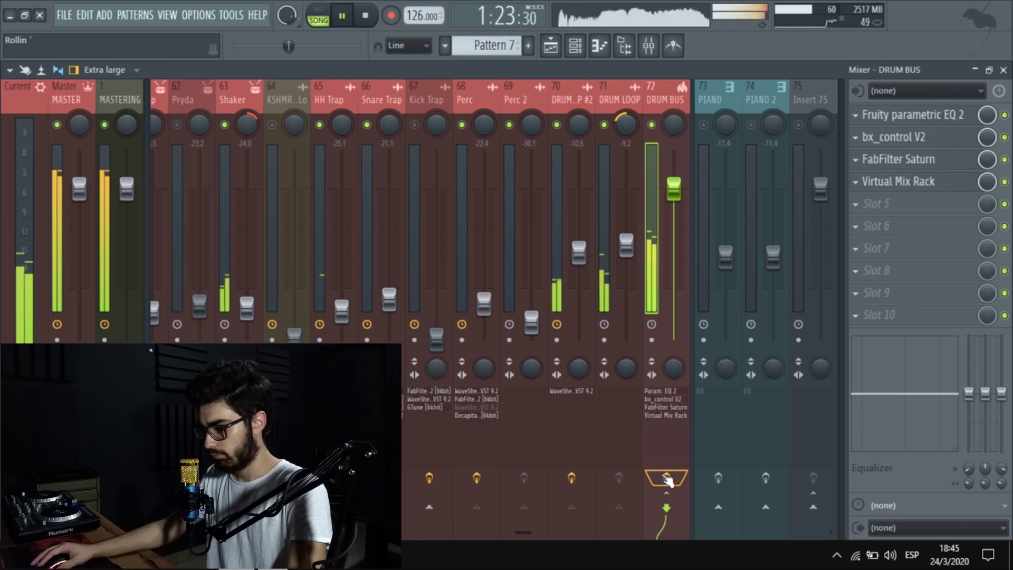
key(space)
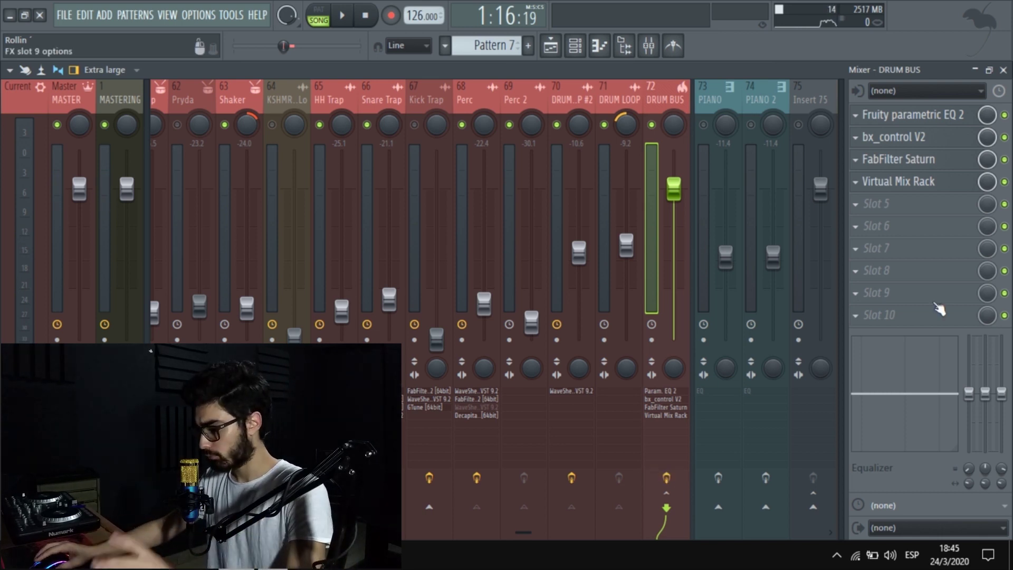
- Open Fruity parametric EQ 2 on the DRUM BUS and inspect its equalizer curve
click(901, 117)
drag(369, 272, 575, 120)
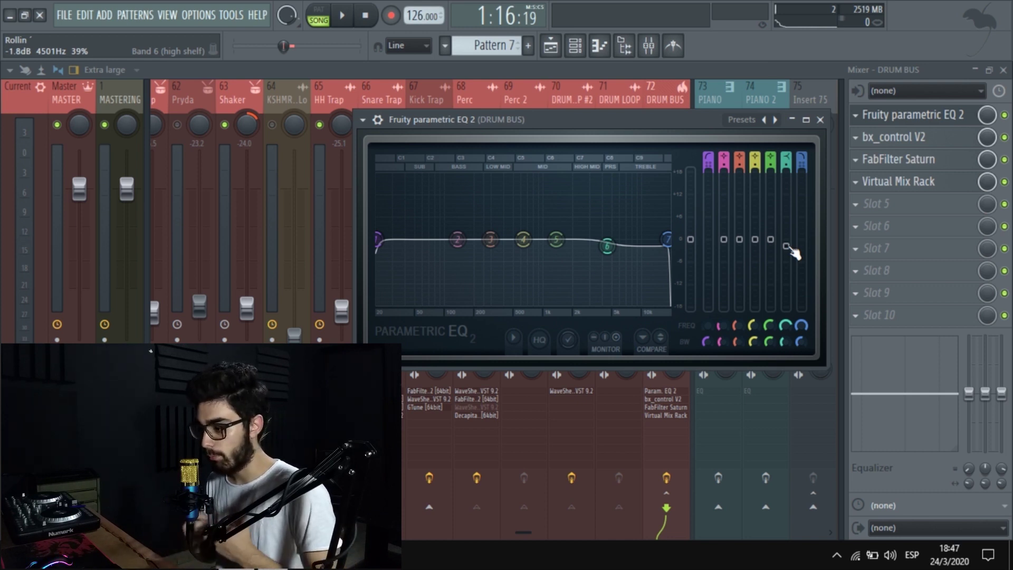
- Open bx_control V2 on the DRUM BUS, inspect its Mono-Maker frequency, and close the plugin
click(893, 138)
drag(559, 255, 654, 167)
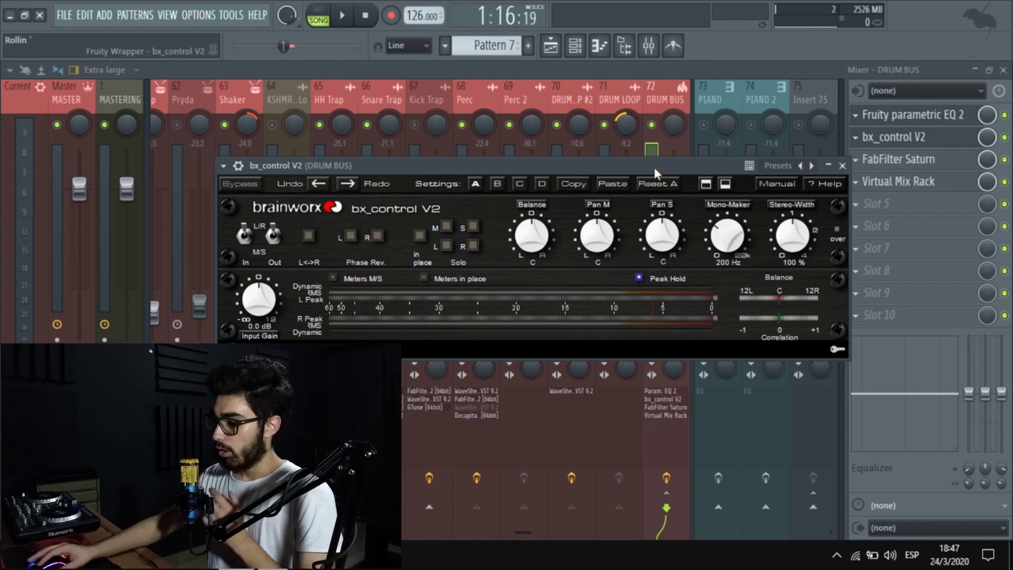
drag(653, 167, 723, 151)
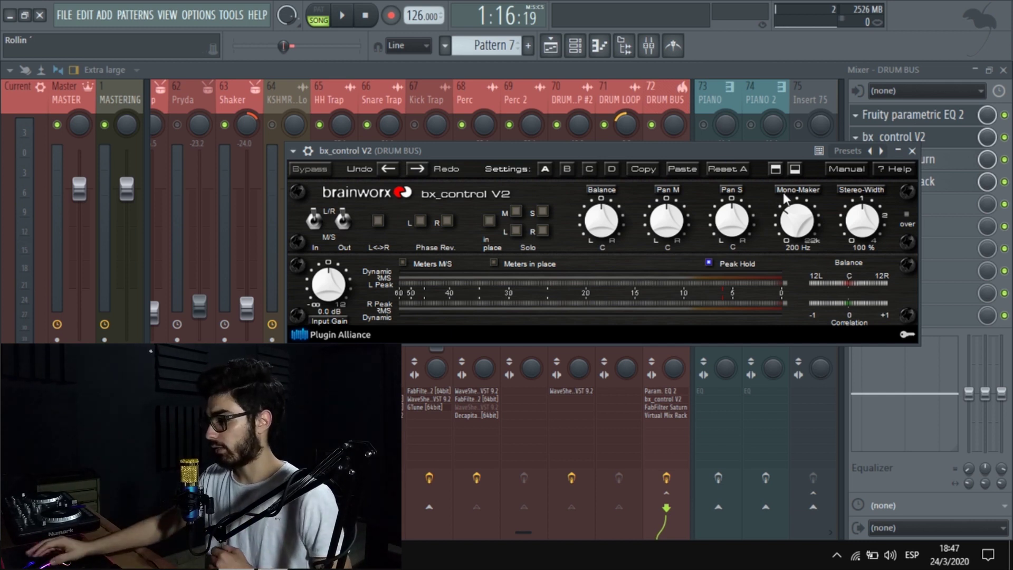
drag(723, 152, 710, 102)
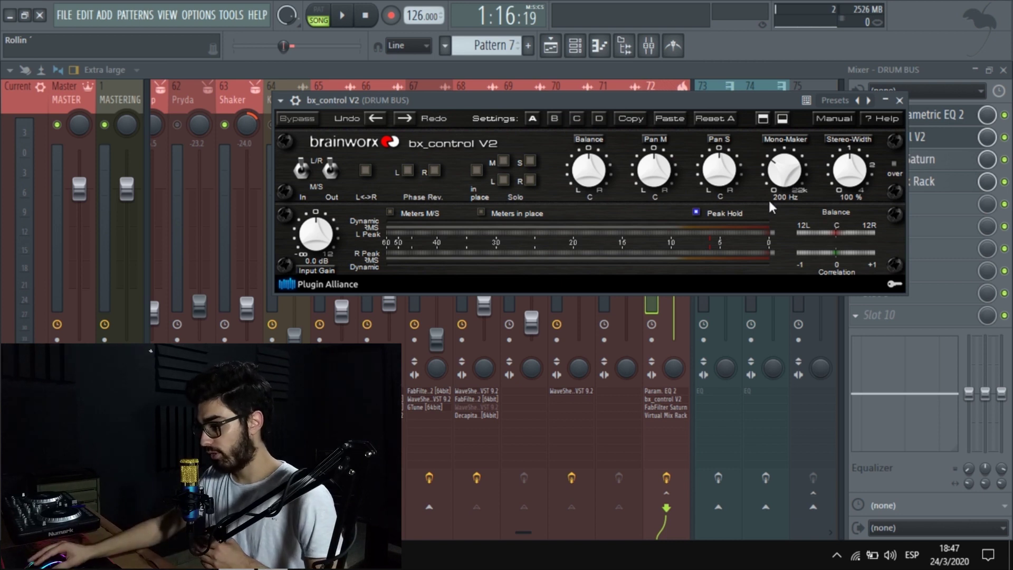
click(776, 197)
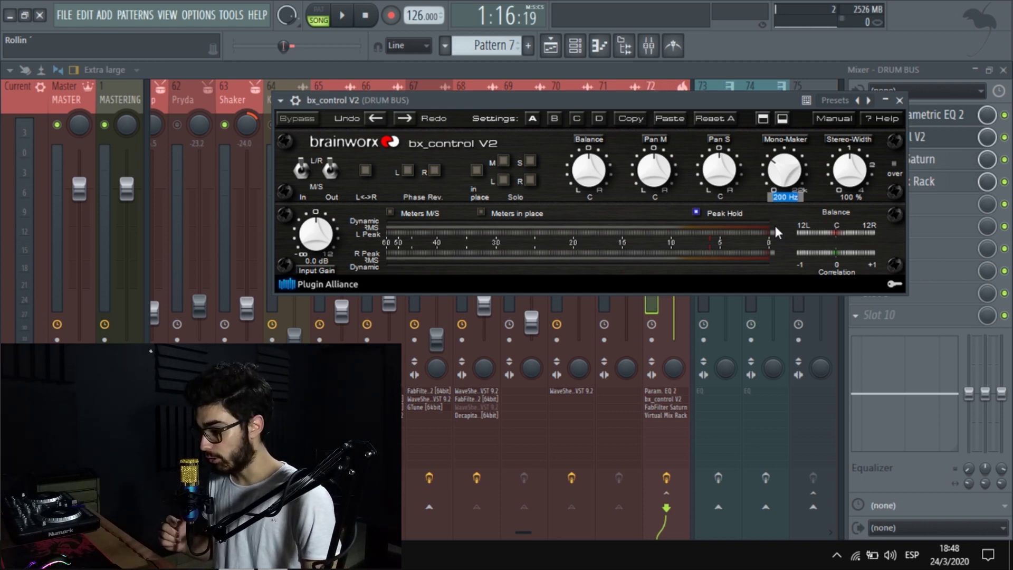
click(899, 100)
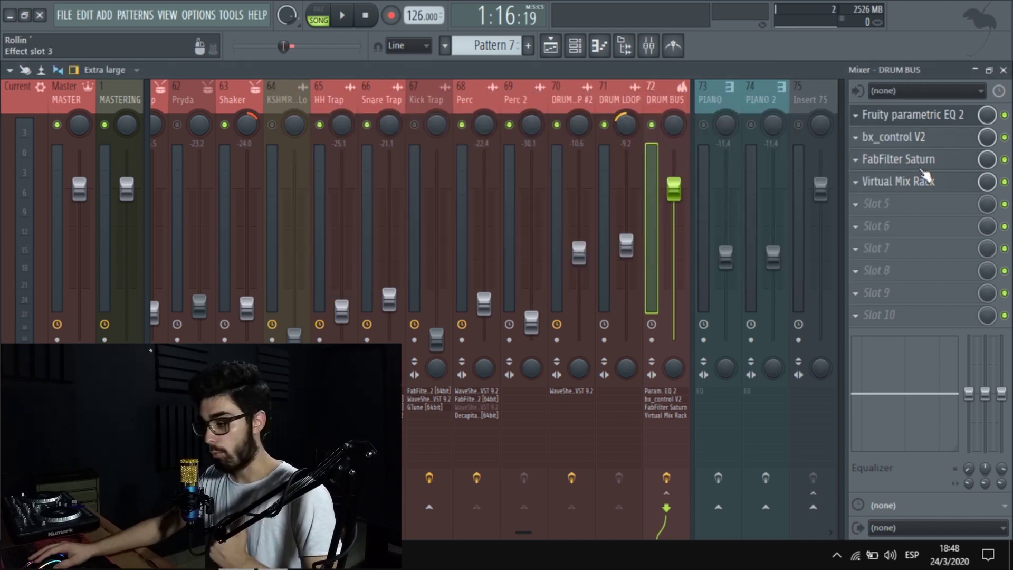
- Open FabFilter Saturn on the DRUM BUS and inspect its Drive amount, distortion styles and Tone sliders
click(923, 166)
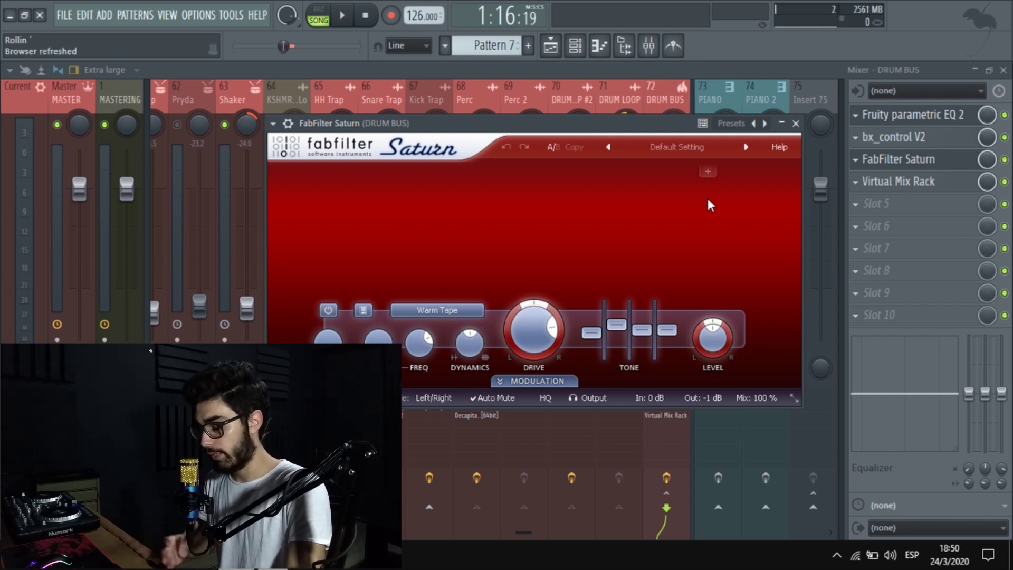
mouse_move(535, 322)
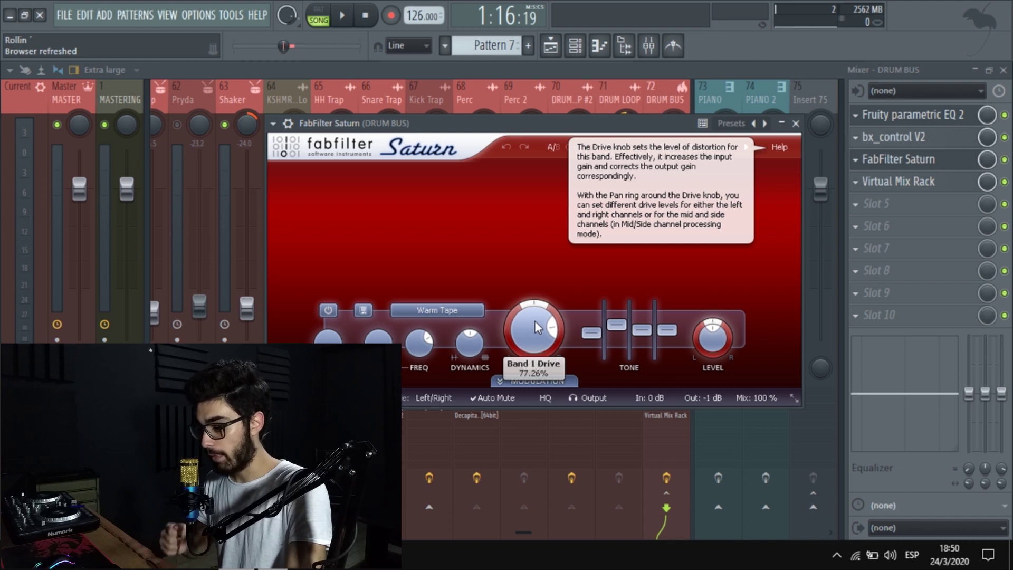
click(430, 309)
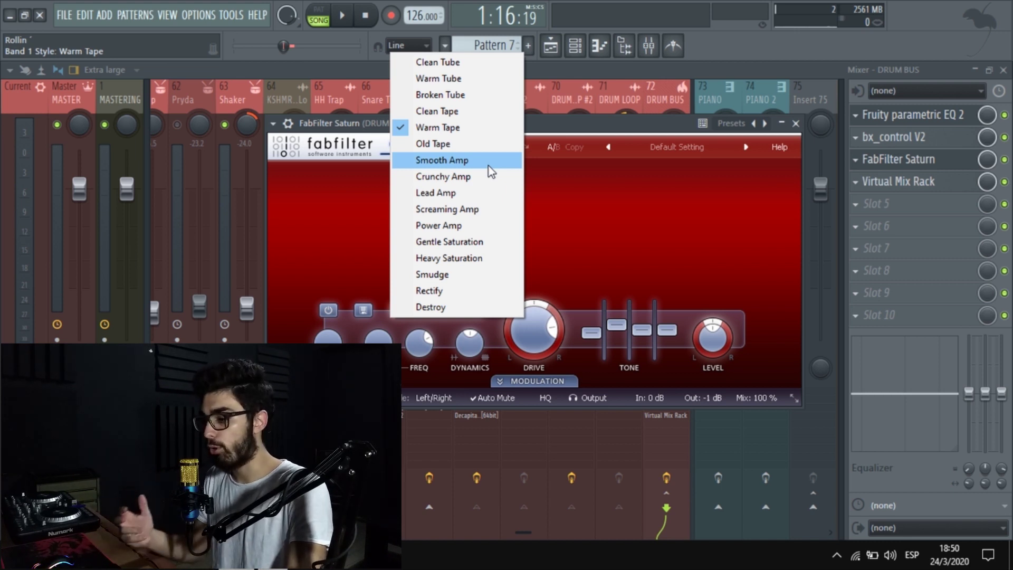
click(581, 131)
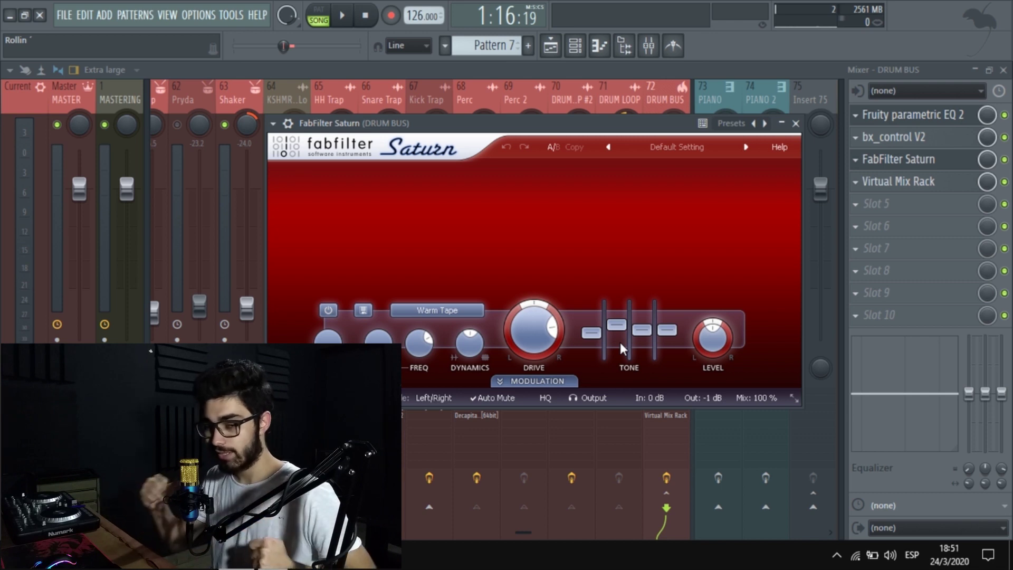
mouse_move(619, 331)
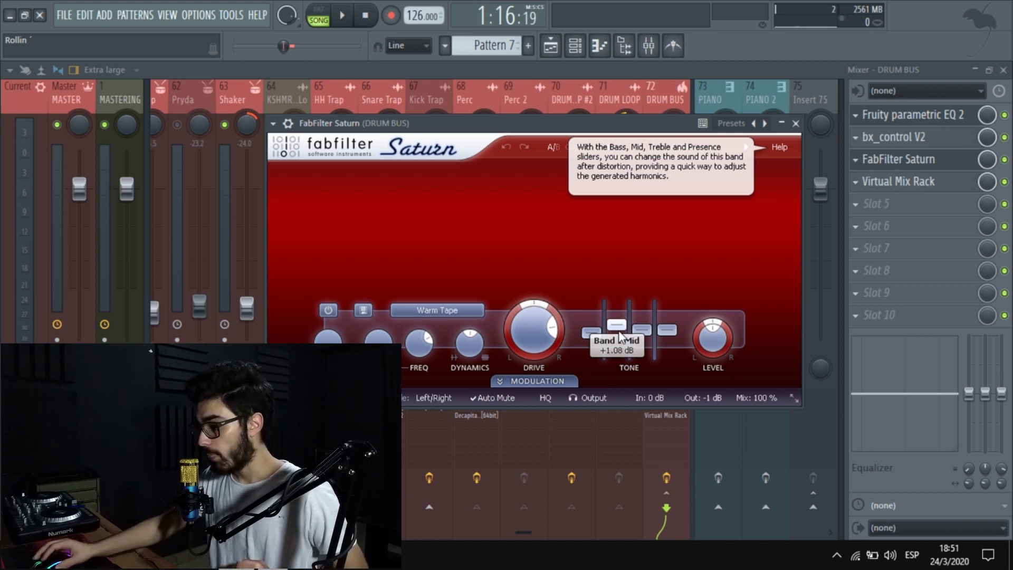
- Bypass Virtual Mix Rack and FabFilter Saturn on the DRUM BUS and audition the drop without them
click(1005, 186)
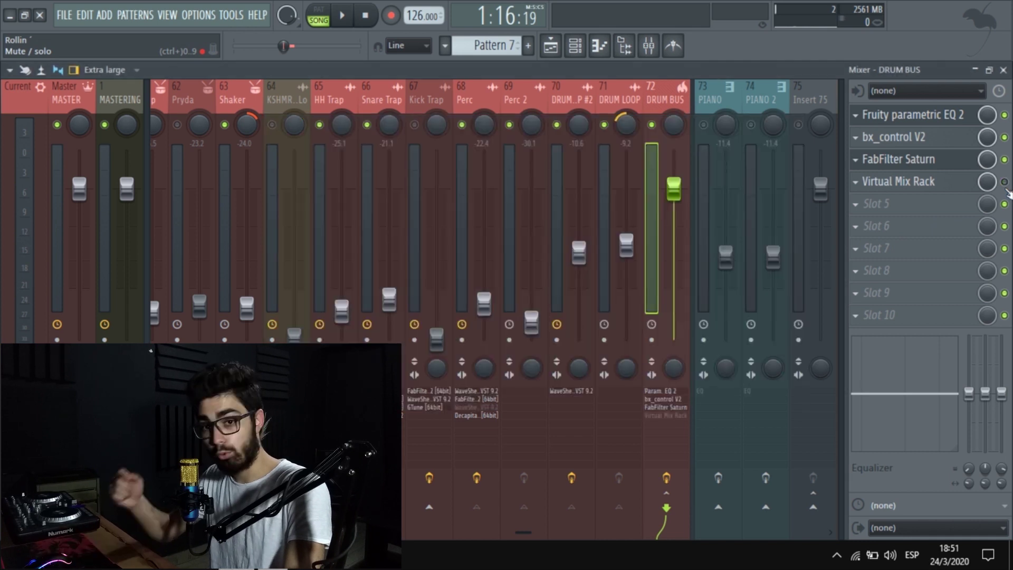
click(934, 168)
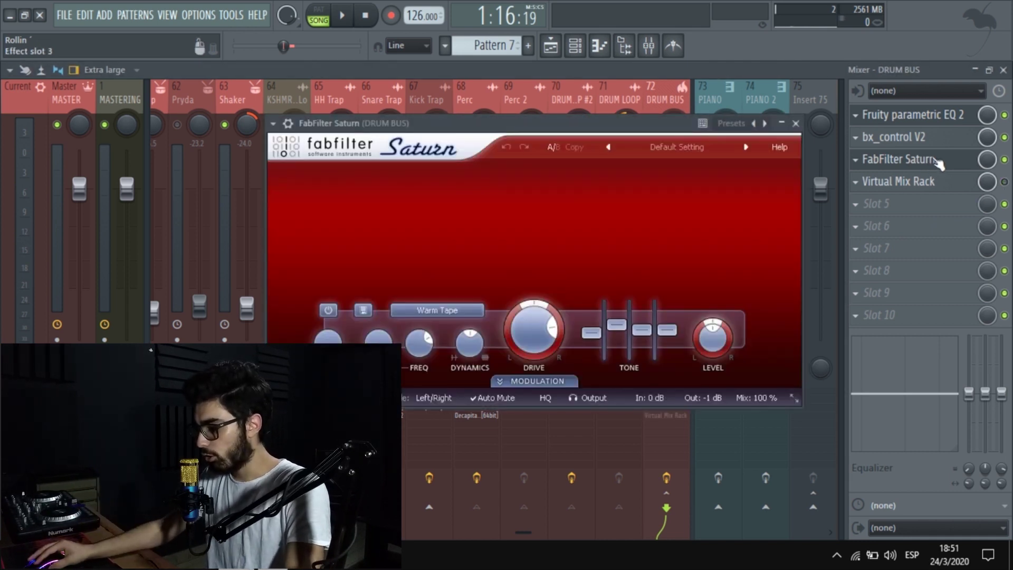
click(1005, 160)
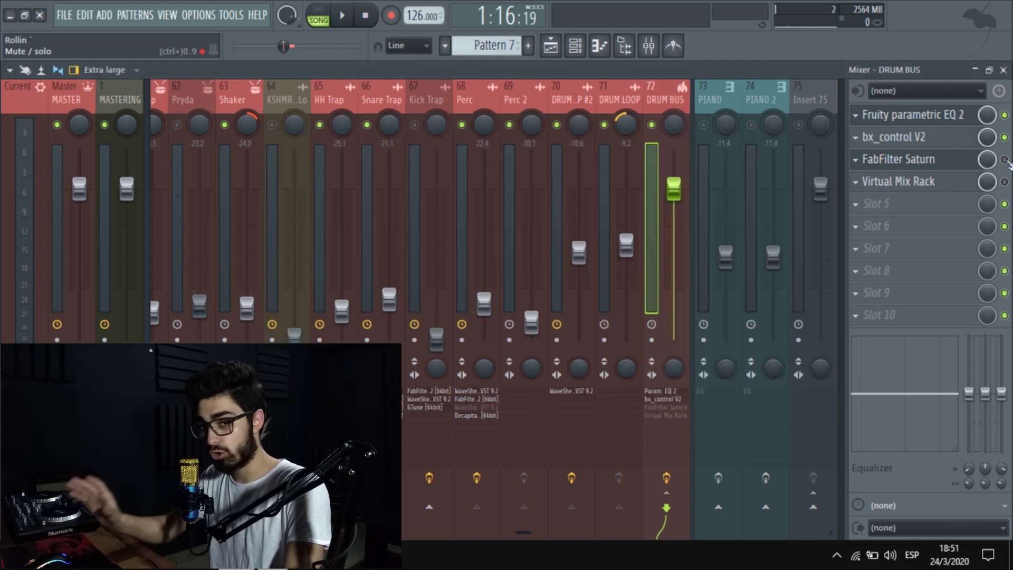
key(space)
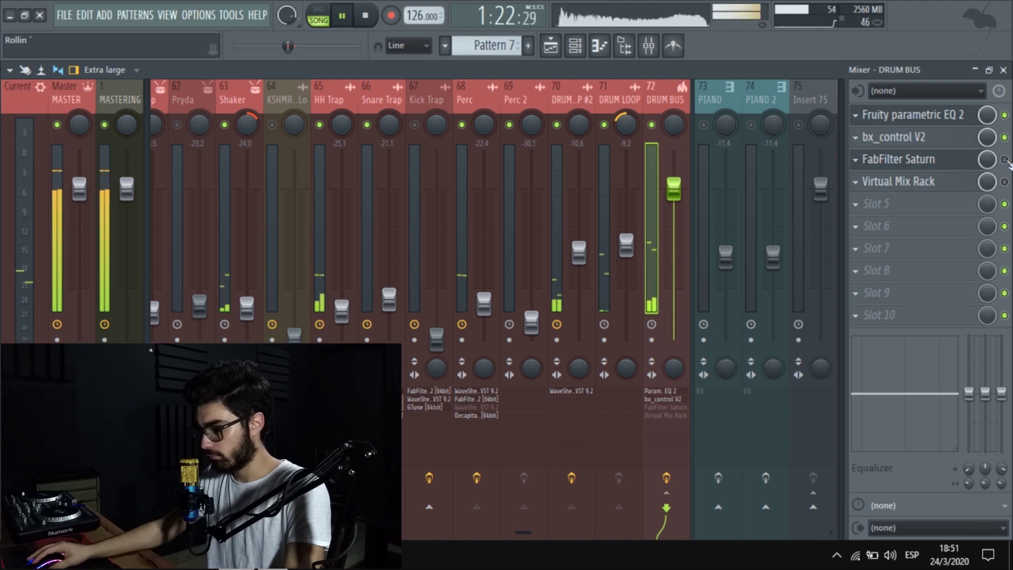
key(space)
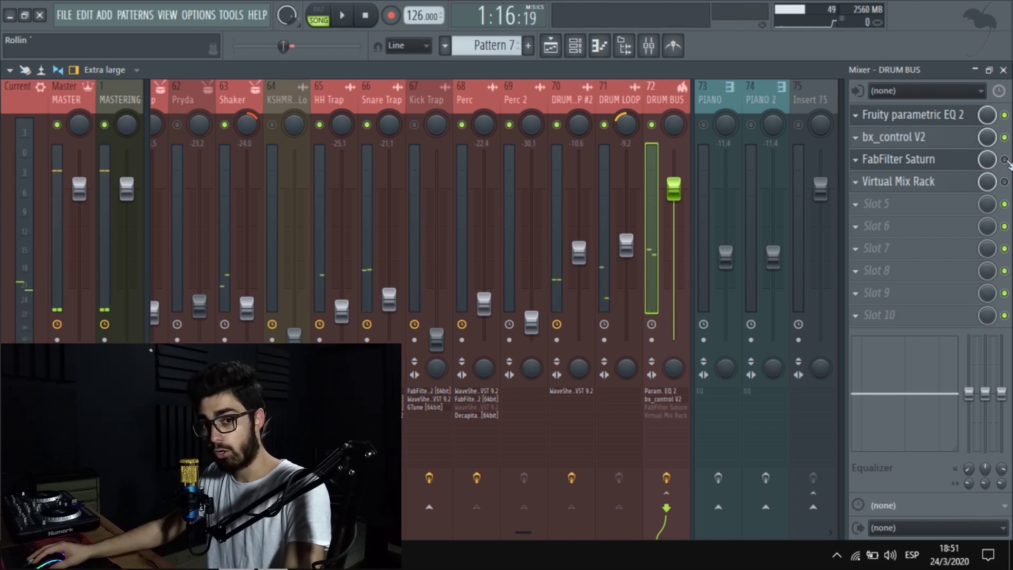
- Compare the drums with and without FabFilter Saturn by toggling it during playback, leaving it enabled when stopping
key(space)
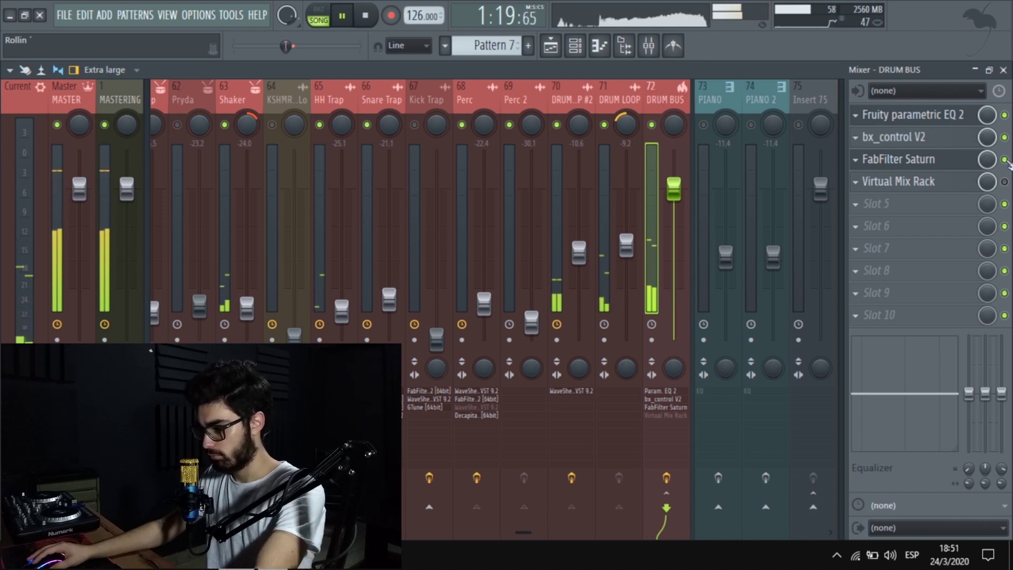
click(1004, 160)
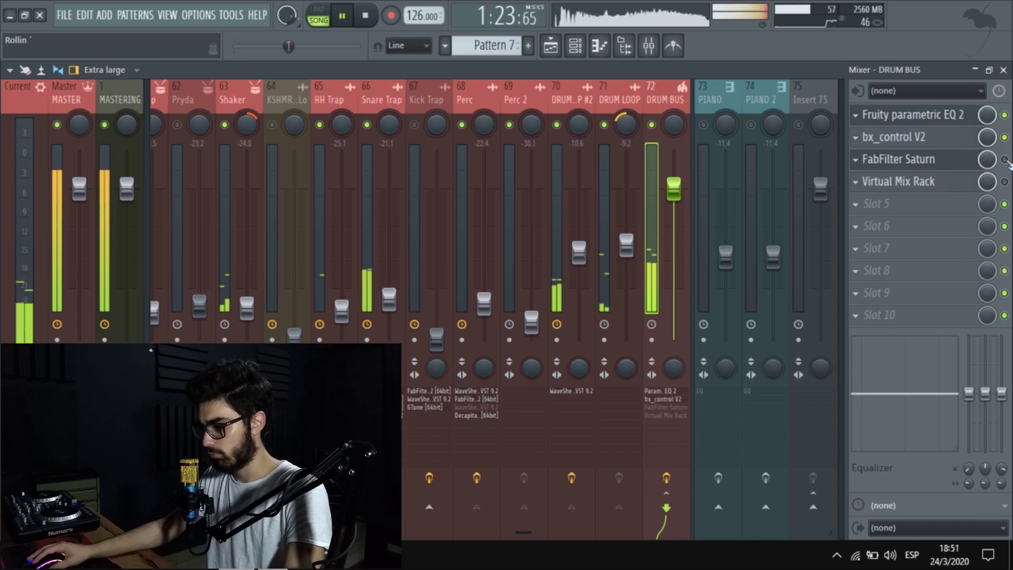
click(1004, 160)
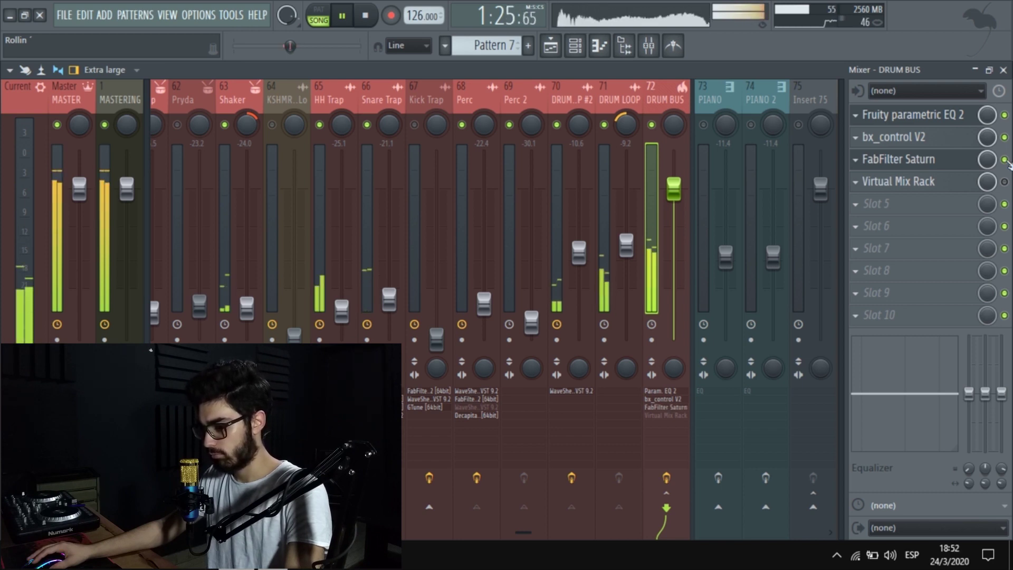
click(1004, 160)
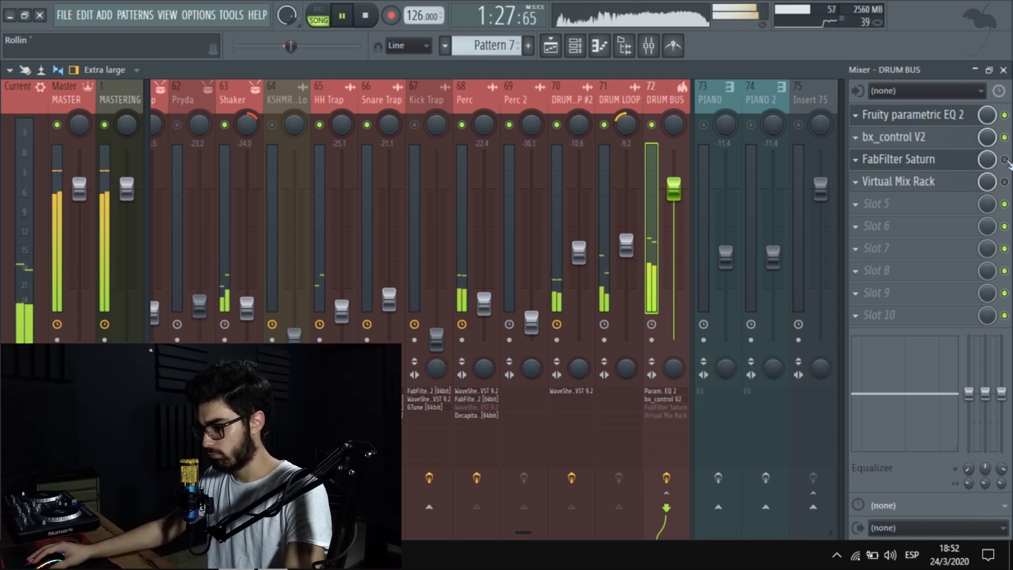
click(1004, 160)
key(space)
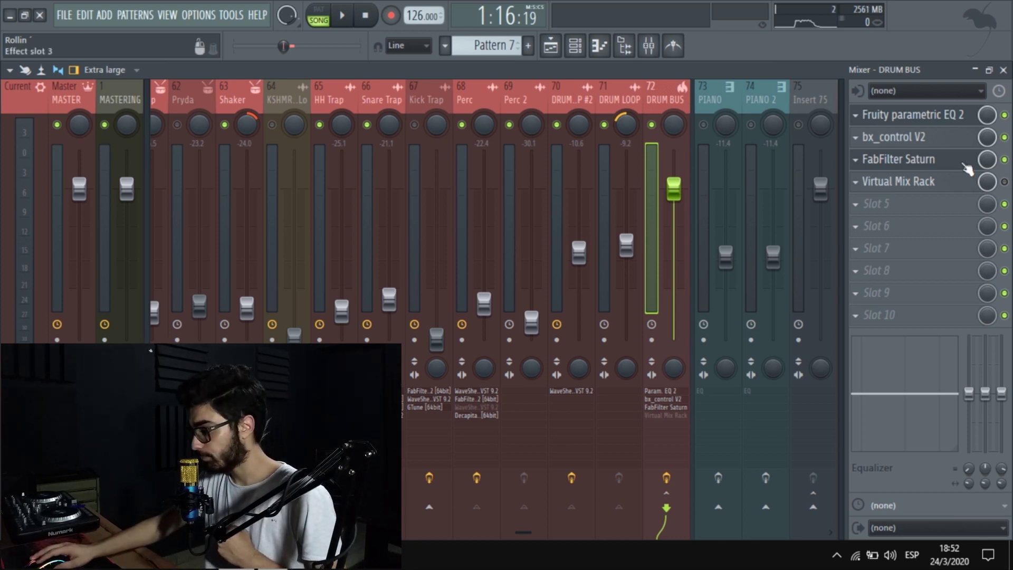
- Re-enable Virtual Mix Rack on the DRUM BUS and open it to show the FG-116 compressor
click(1004, 182)
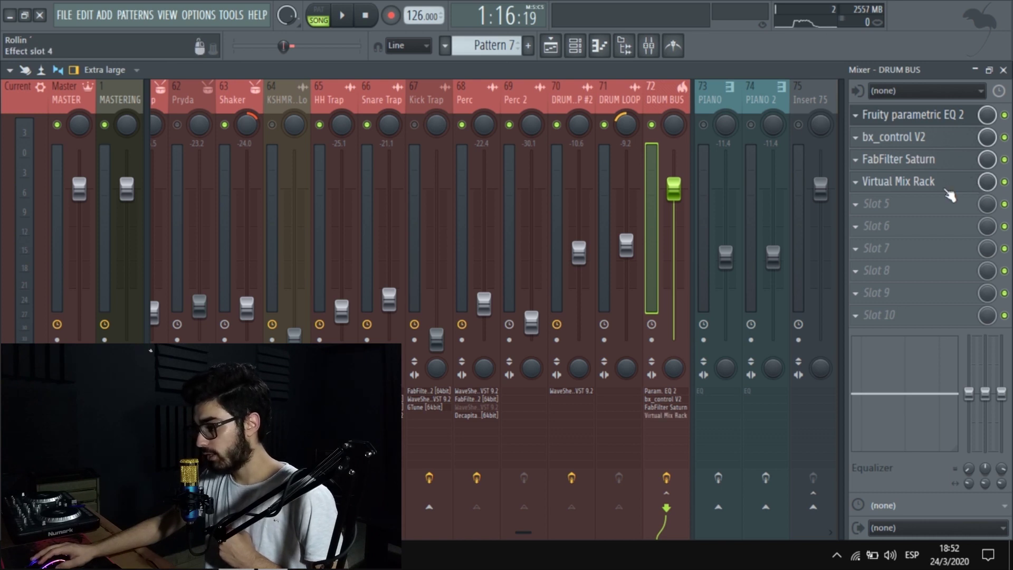
click(943, 189)
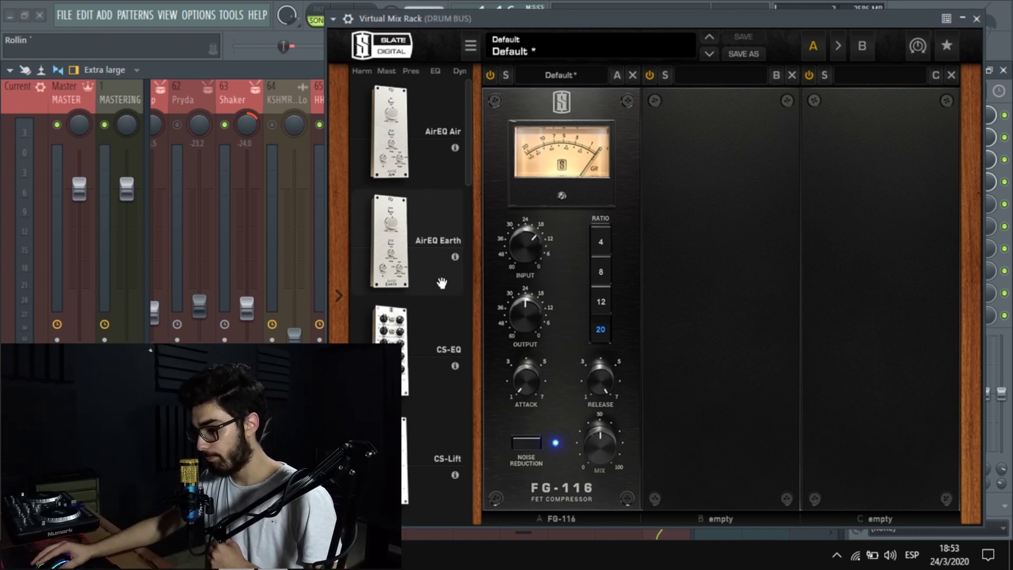
drag(520, 20, 485, 5)
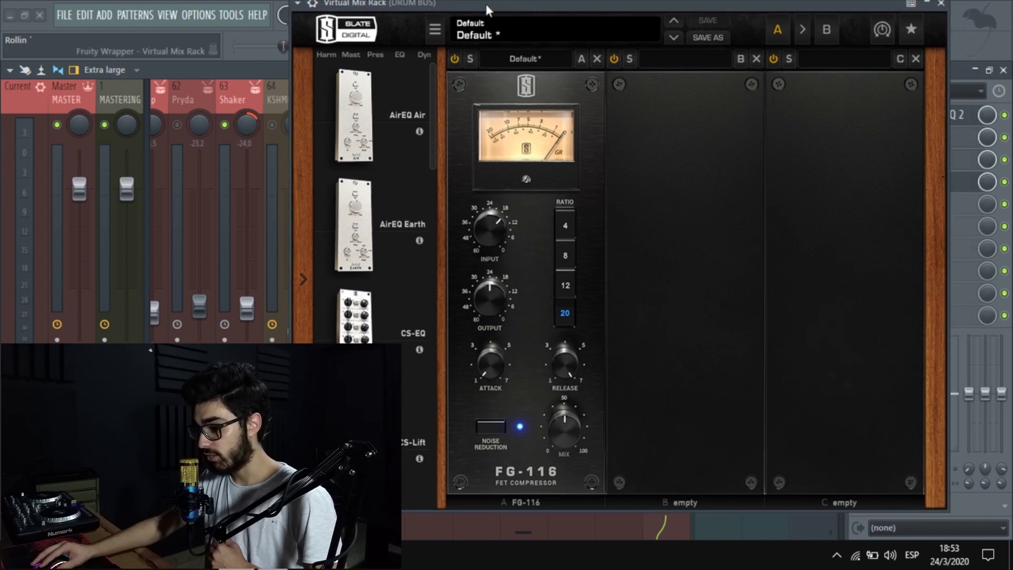
- Find the FG-116 compressor in the rack's module list and bring the whole plugin window into view
scroll(385, 210, down, 3)
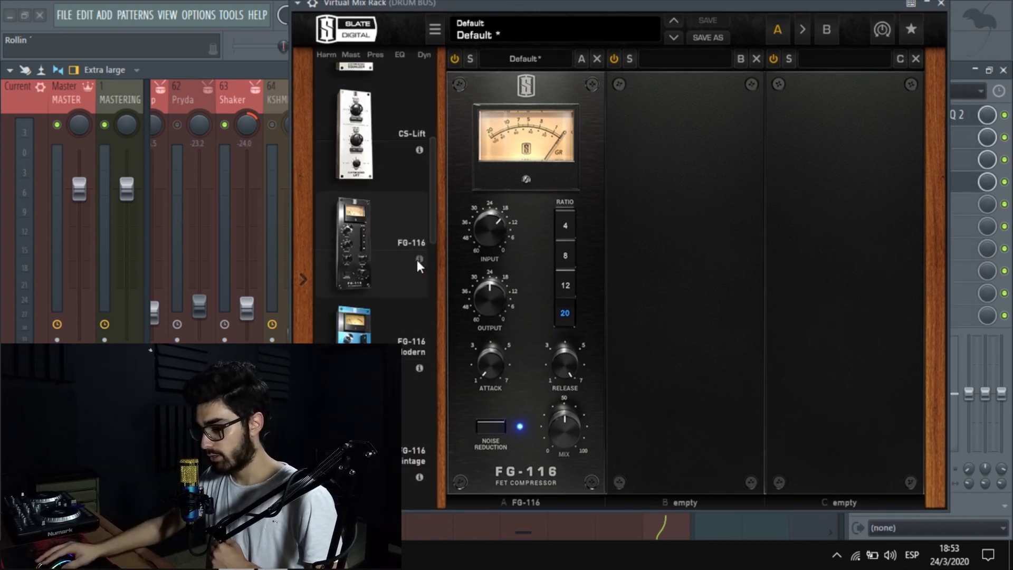
mouse_move(420, 259)
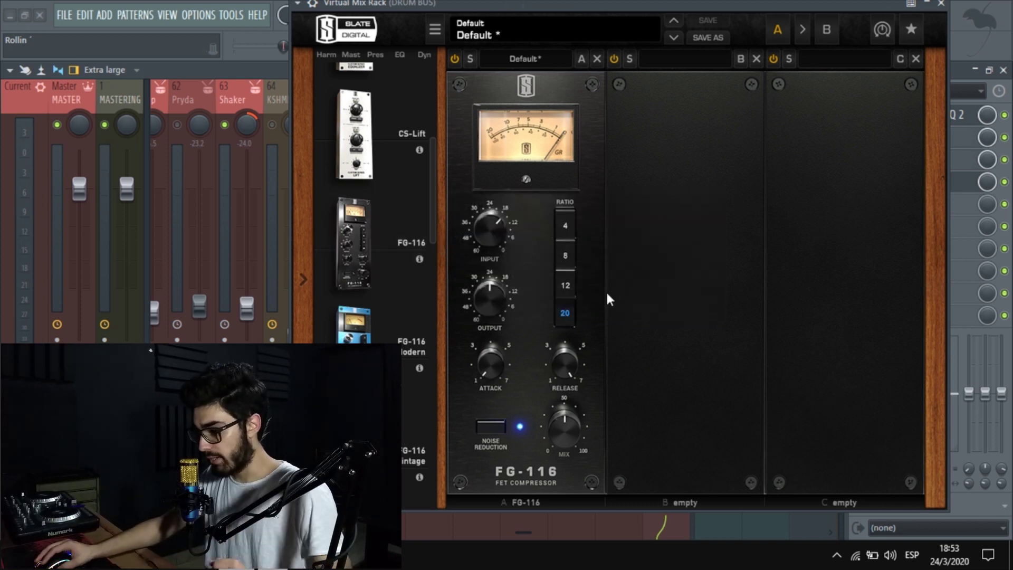
drag(514, 8, 515, 15)
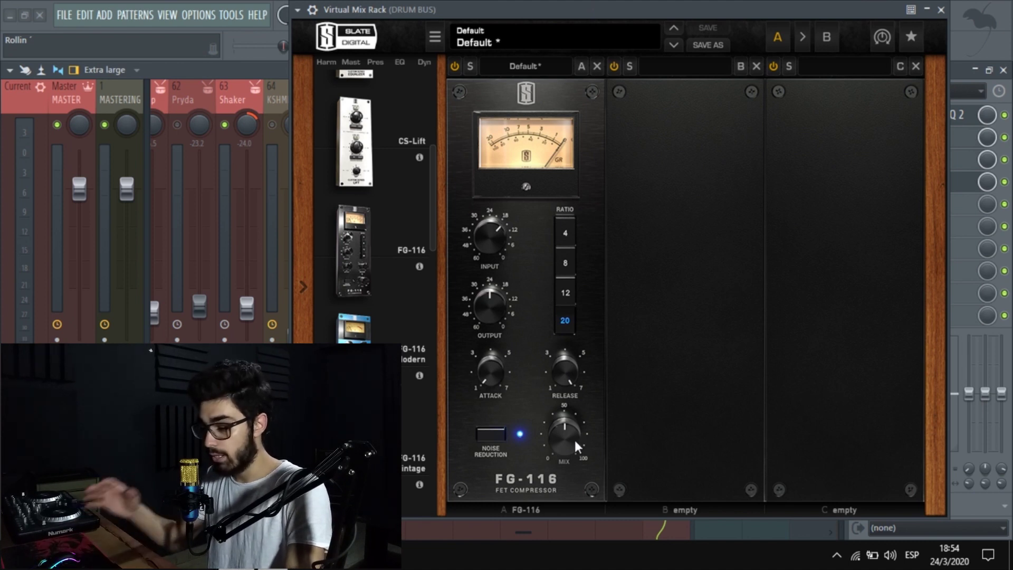
- Inspect the FG-116's Mix, Noise Reduction, Attack and Output controls, keeping Mix at 50% and Noise Reduction on
mouse_move(575, 441)
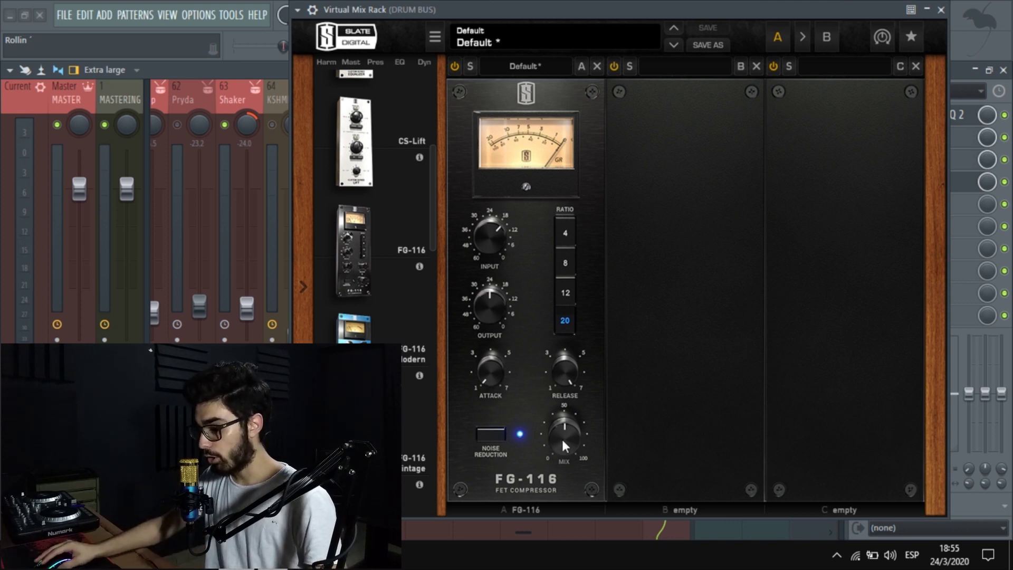
drag(566, 434, 556, 419)
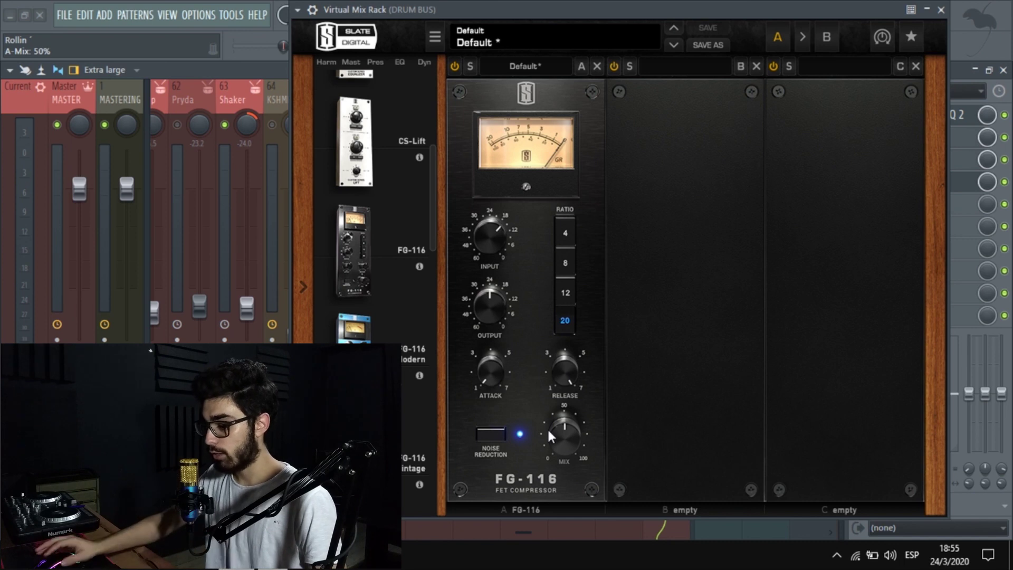
click(495, 435)
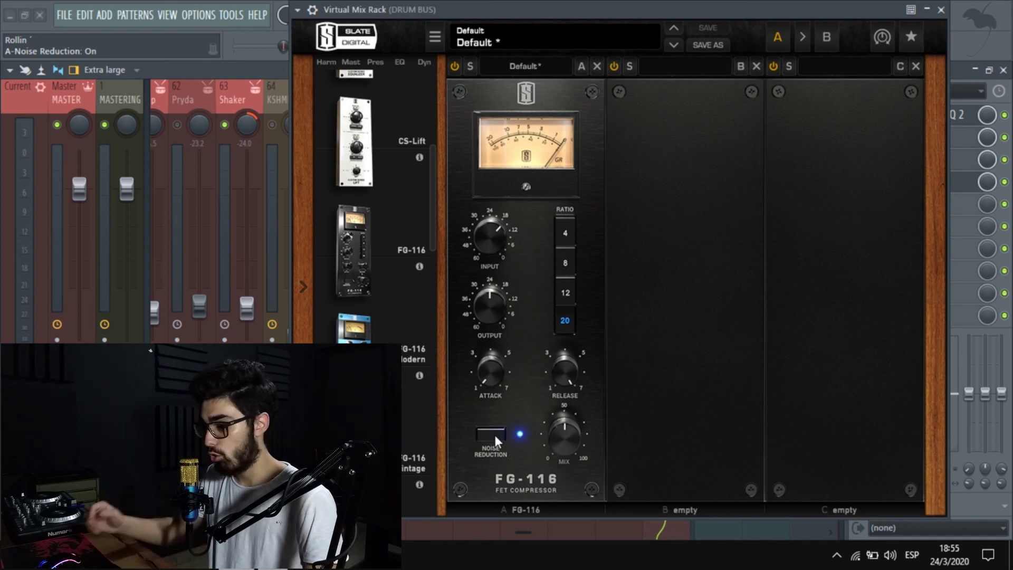
mouse_move(496, 373)
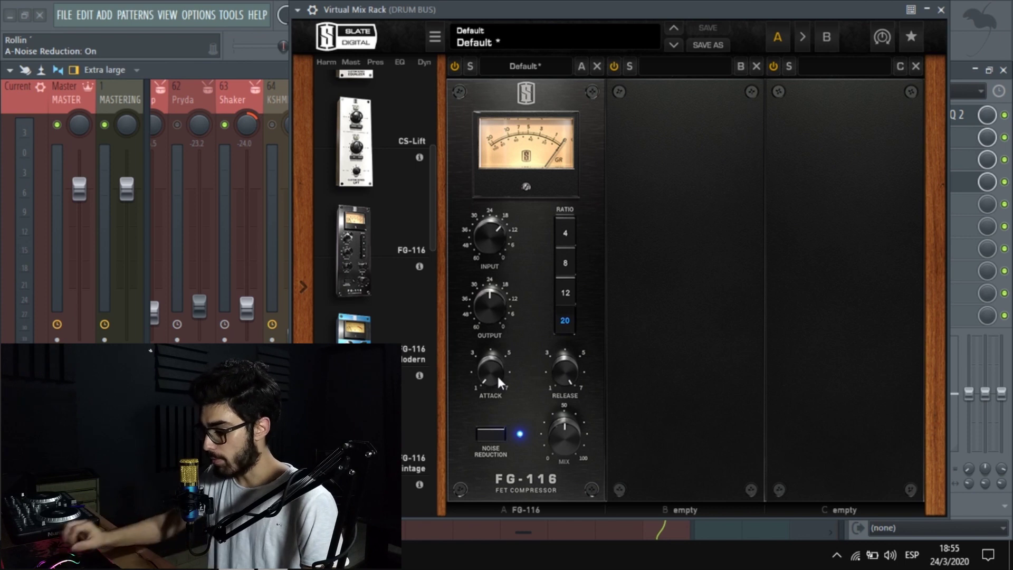
mouse_move(480, 323)
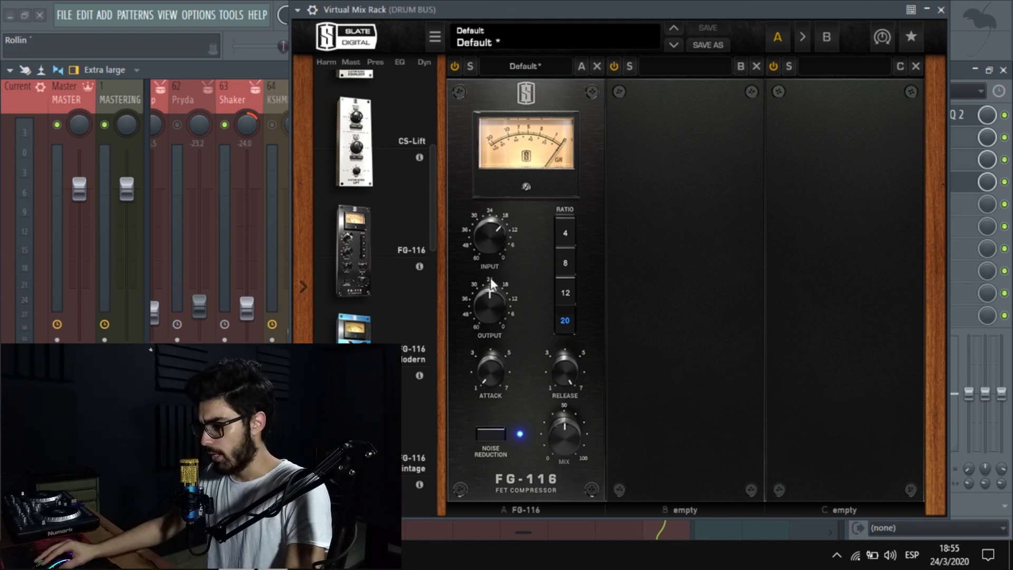
- Try the FG-116's Input at -52.4 dB and at a much higher level during playback, ending at its original setting
mouse_move(388, 10)
mouse_down()
mouse_move(381, 30)
mouse_move(378, 2)
mouse_up()
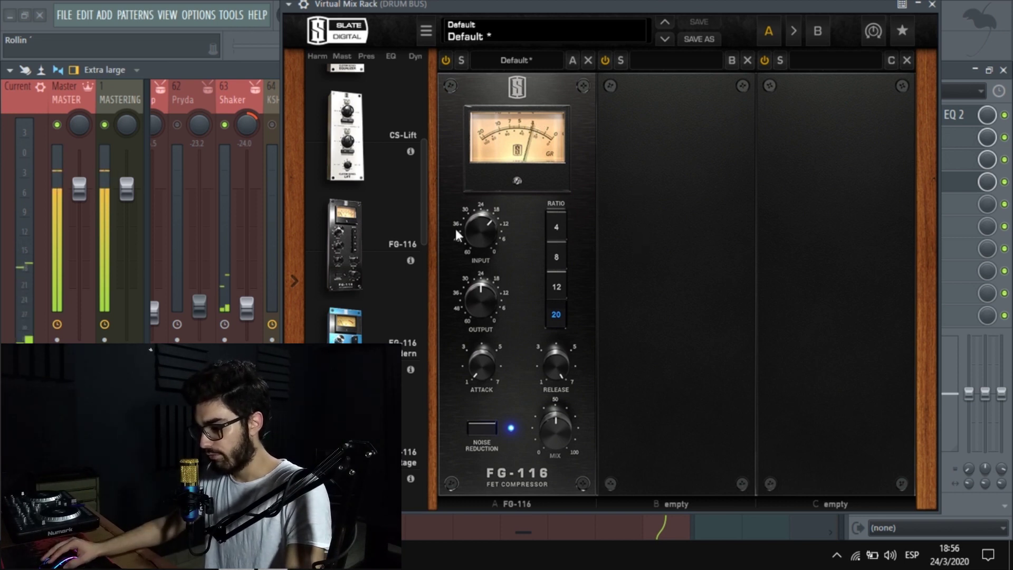
drag(480, 232, 498, 346)
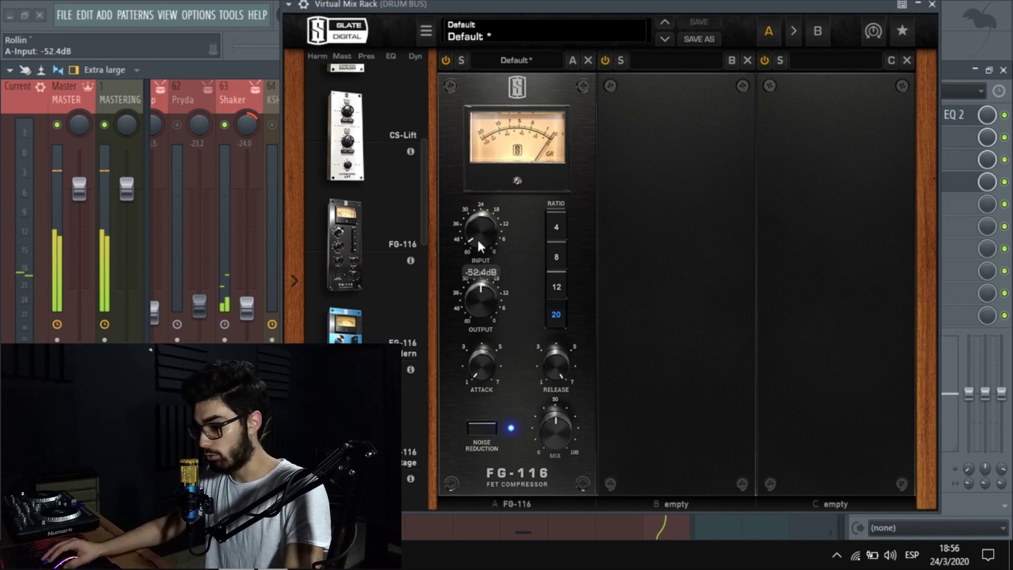
drag(477, 239, 489, 2)
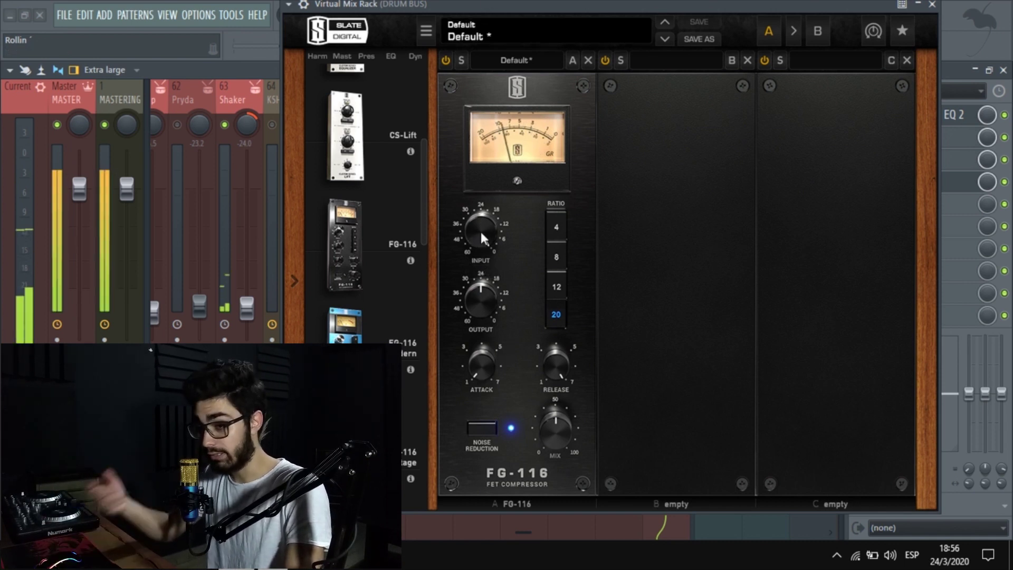
mouse_move(480, 234)
drag(483, 230, 483, 295)
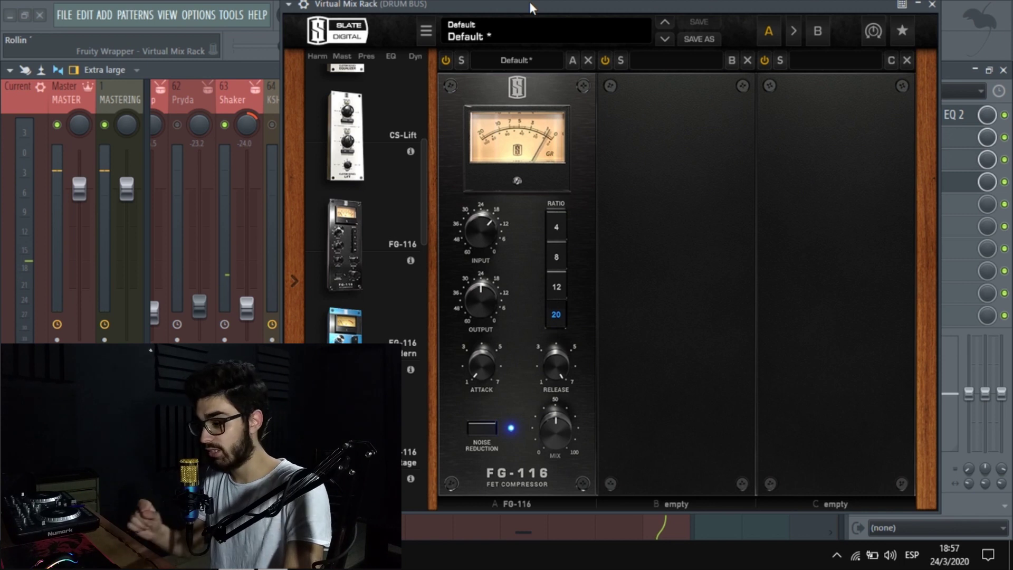
- Bypass the FG-116 module in the rack and audition the drop without its compression
drag(439, 7, 436, 40)
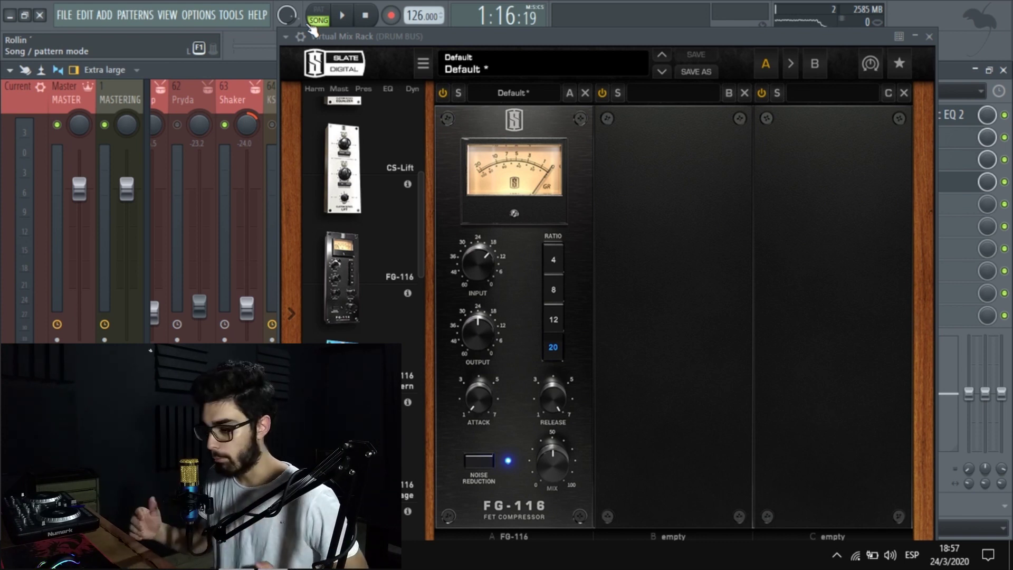
mouse_move(444, 37)
mouse_down()
mouse_move(390, 0)
mouse_move(426, 27)
mouse_up()
click(388, 56)
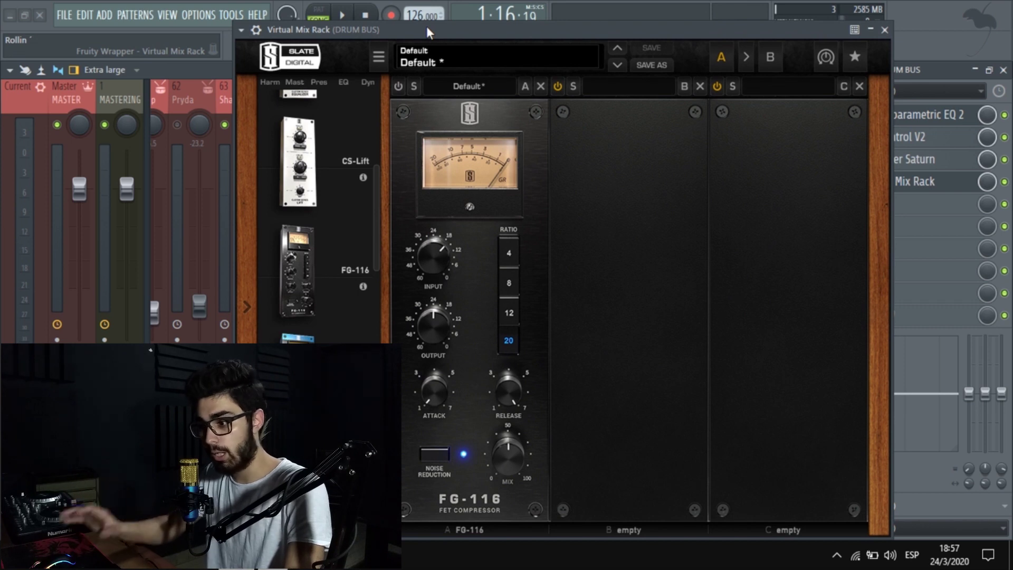
key(space)
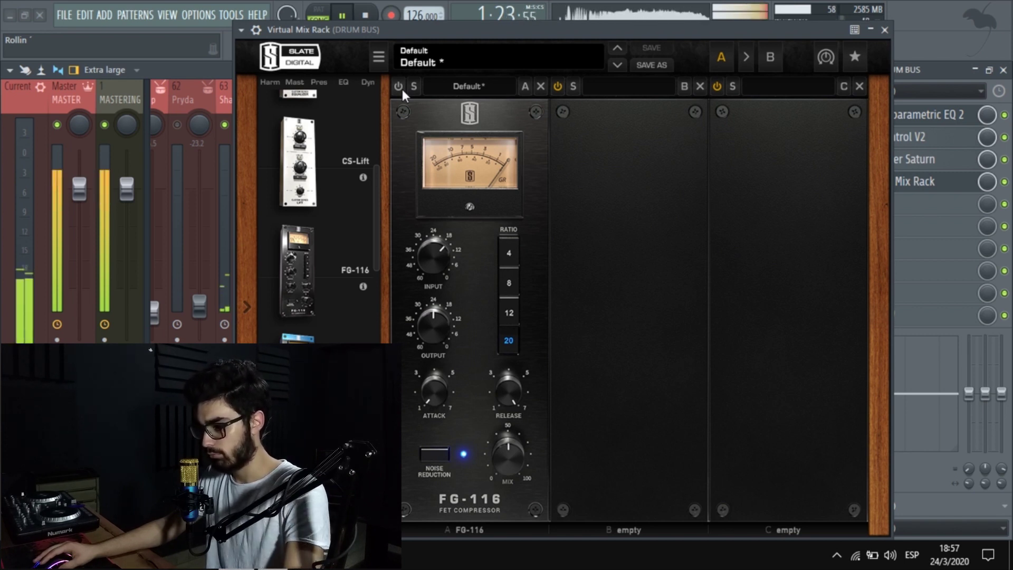
key(space)
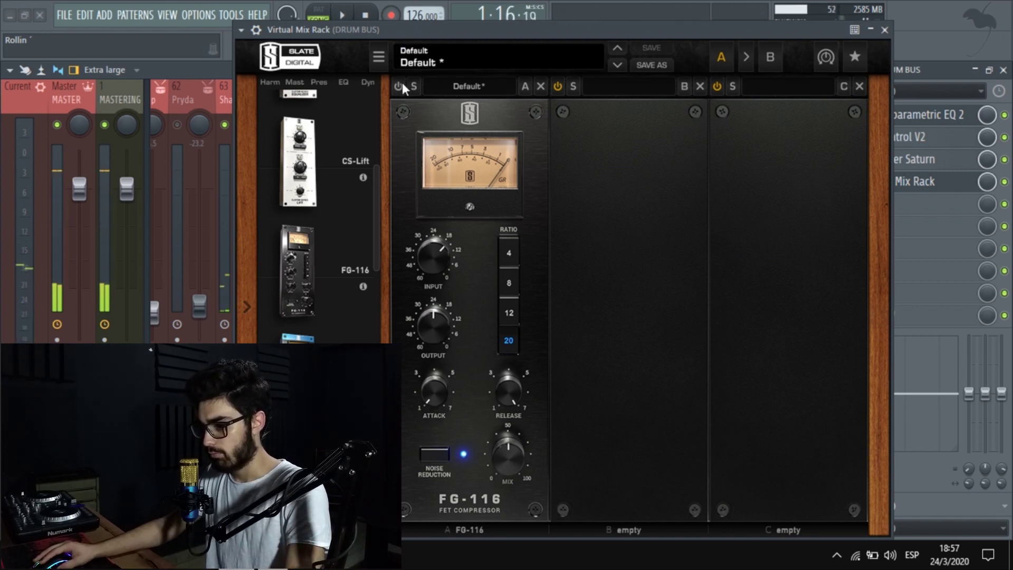
- Re-enable the FG-116 module and audition the same passage with its compression
click(398, 86)
key(space)
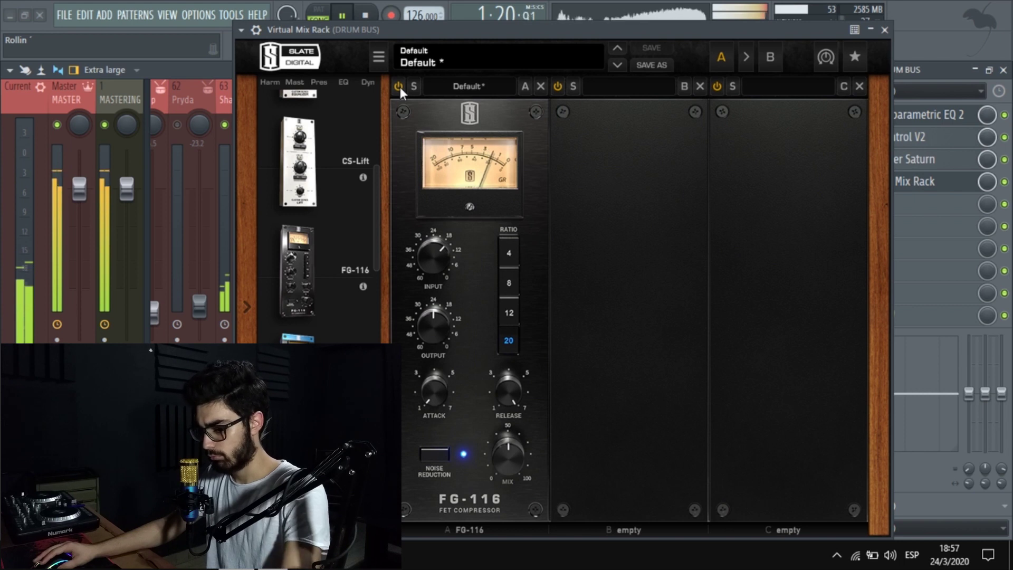
key(space)
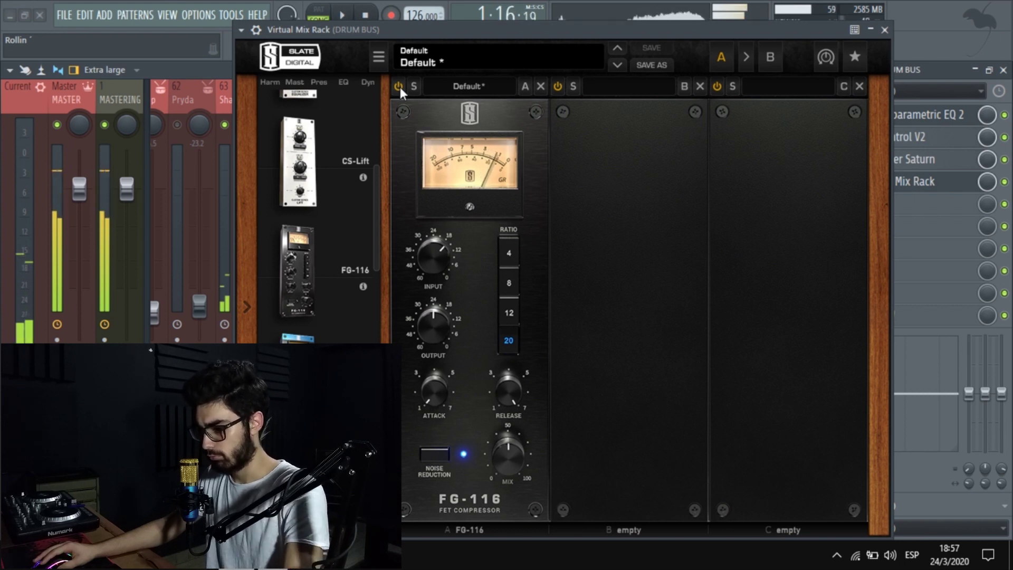
- Compare the drums with and without the FG-116 by toggling it during playback, leaving it enabled when stopping
click(397, 86)
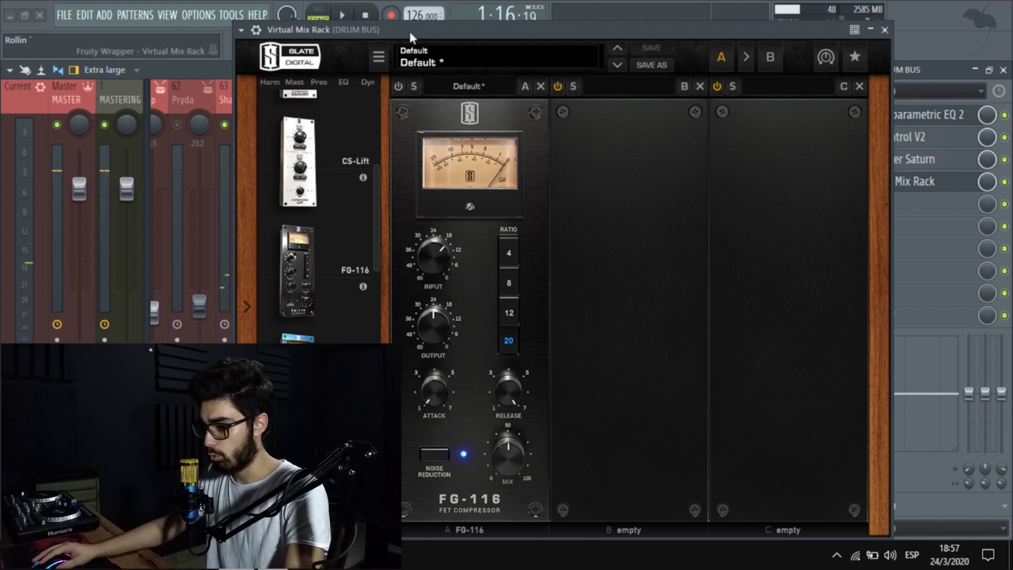
key(space)
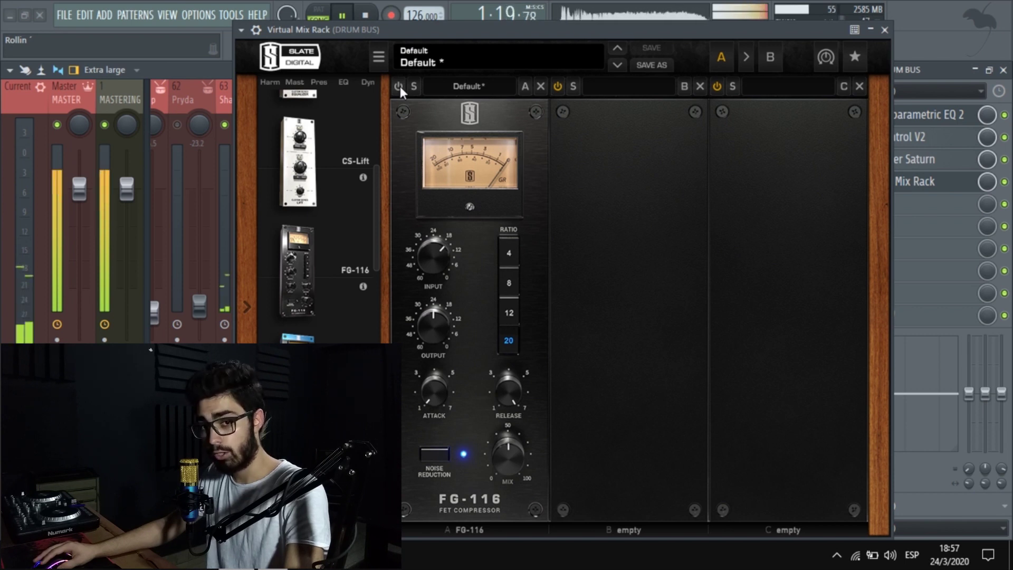
click(399, 86)
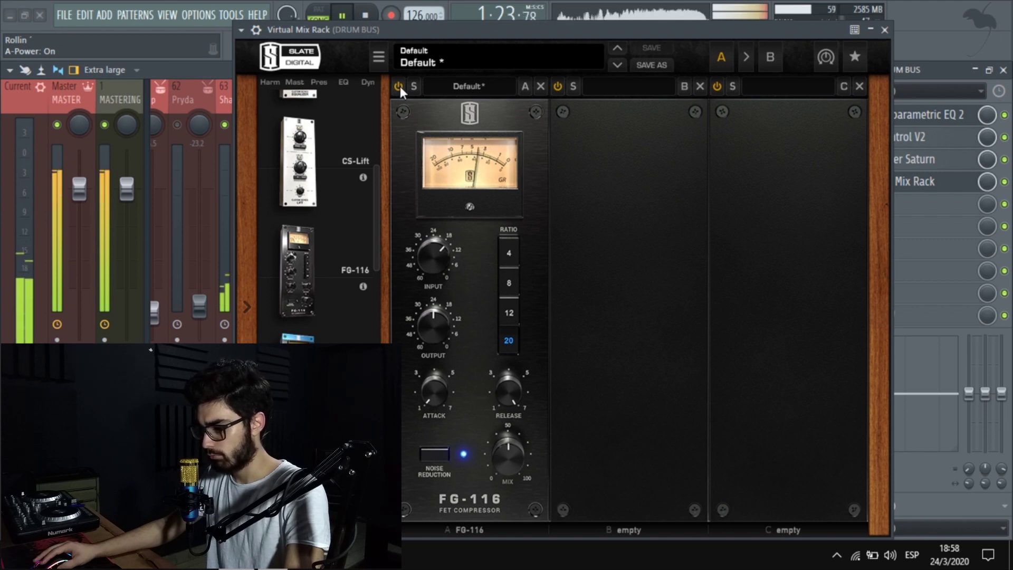
click(399, 86)
click(400, 86)
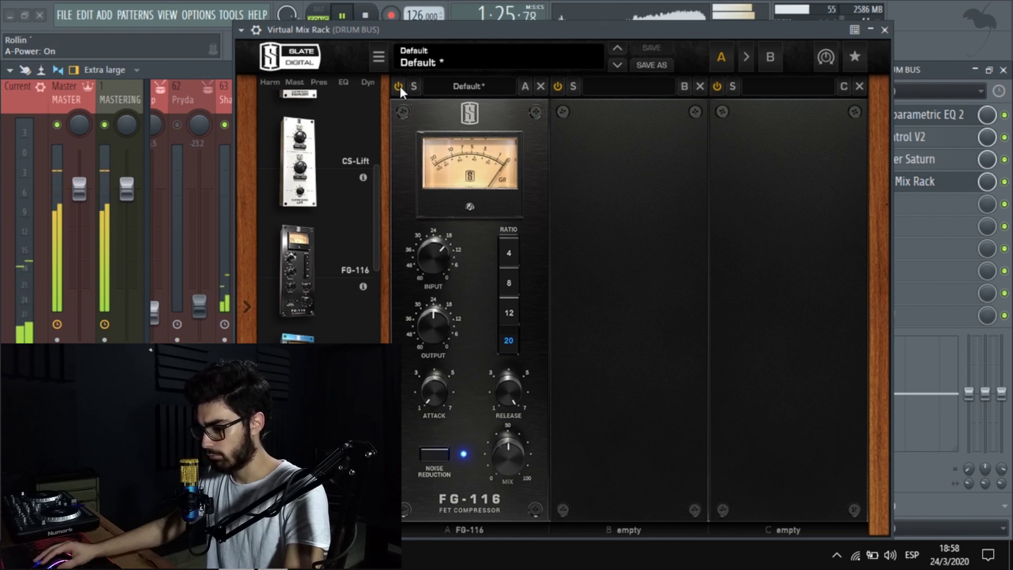
key(space)
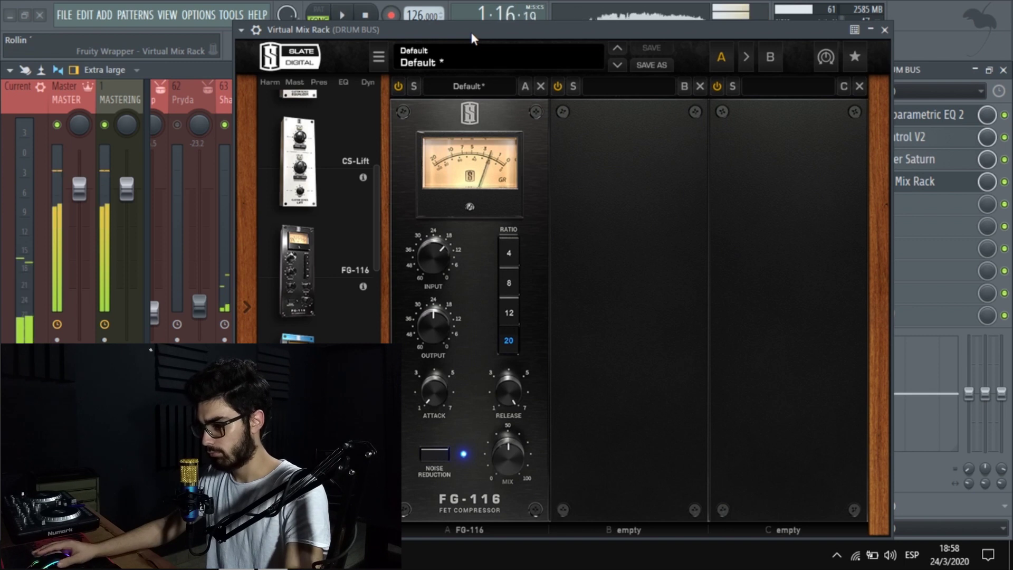